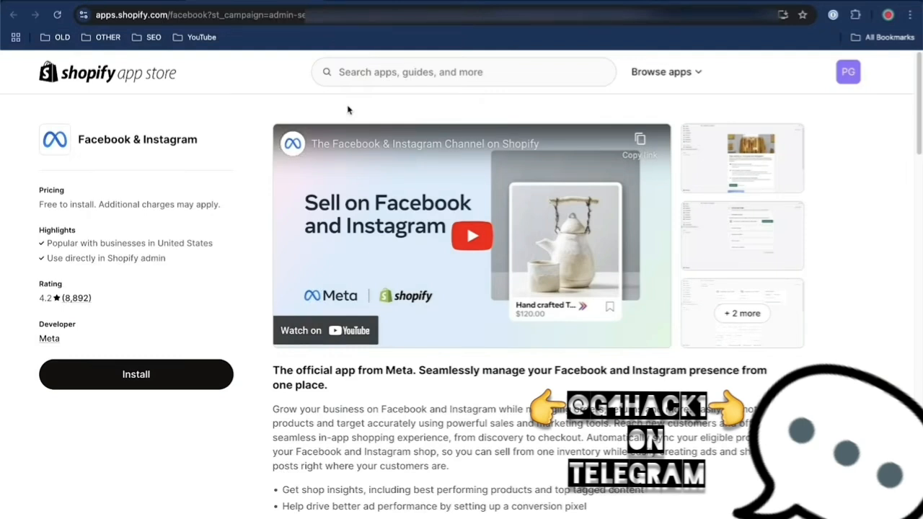
Install the Facebook & Instagram app by Meta on the Shopify store and pin it to the navigation
{"action": "left_click", "coordinate": [189, 374]}
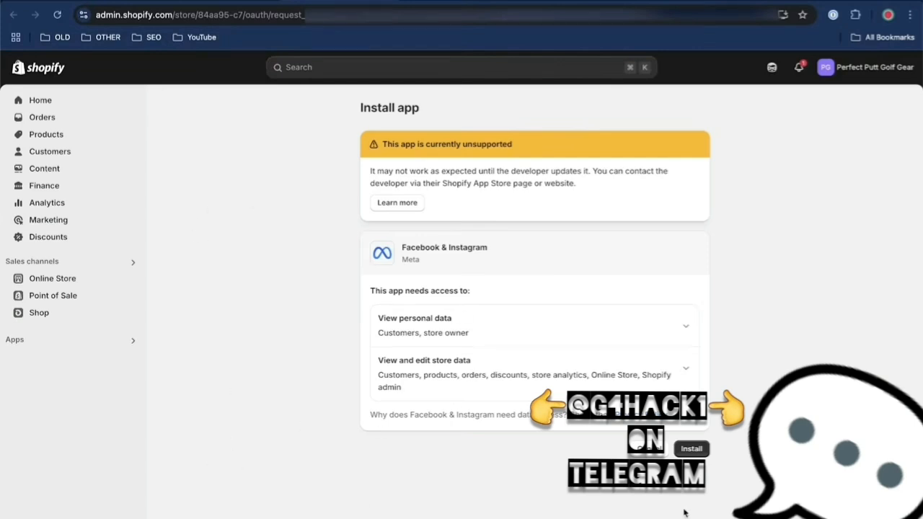
{"action": "left_click", "coordinate": [690, 448]}
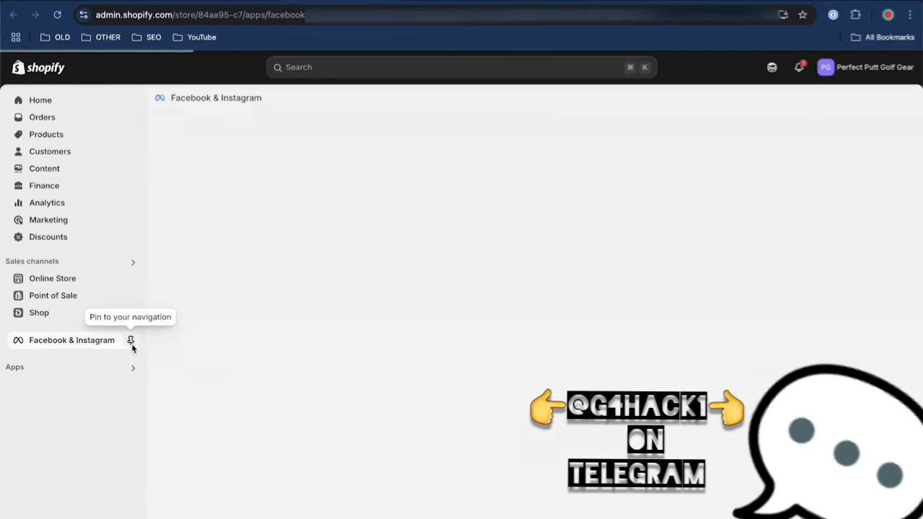
{"action": "left_click", "coordinate": [131, 343]}
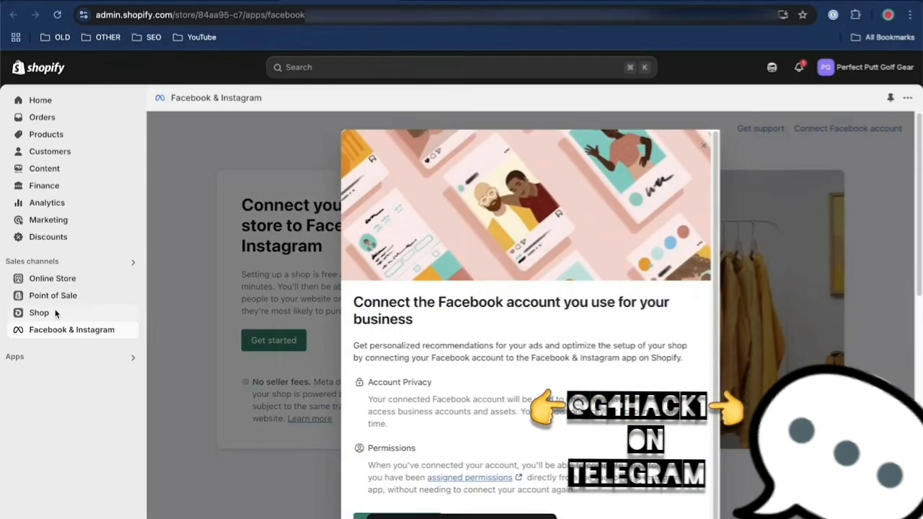
Connect the business's Facebook account to the Facebook & Instagram app and grant Shopify the requested profile access
{"action": "scroll", "coordinate": [560, 475], "scroll_direction": "down", "scroll_amount": 1}
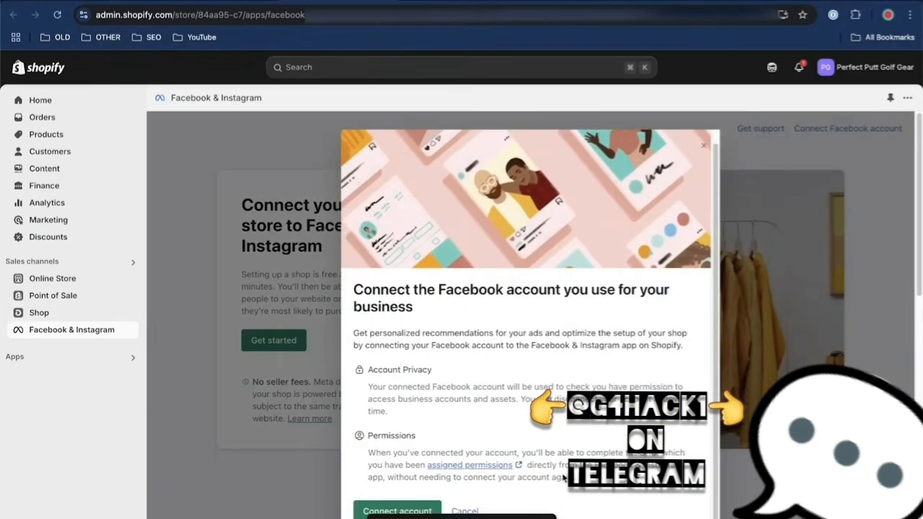
{"action": "left_click", "coordinate": [397, 511]}
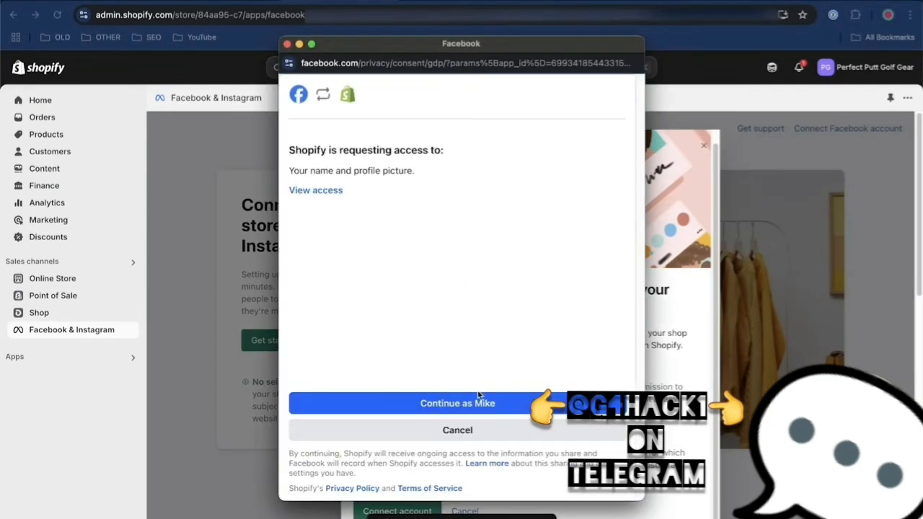
{"action": "left_click", "coordinate": [478, 403]}
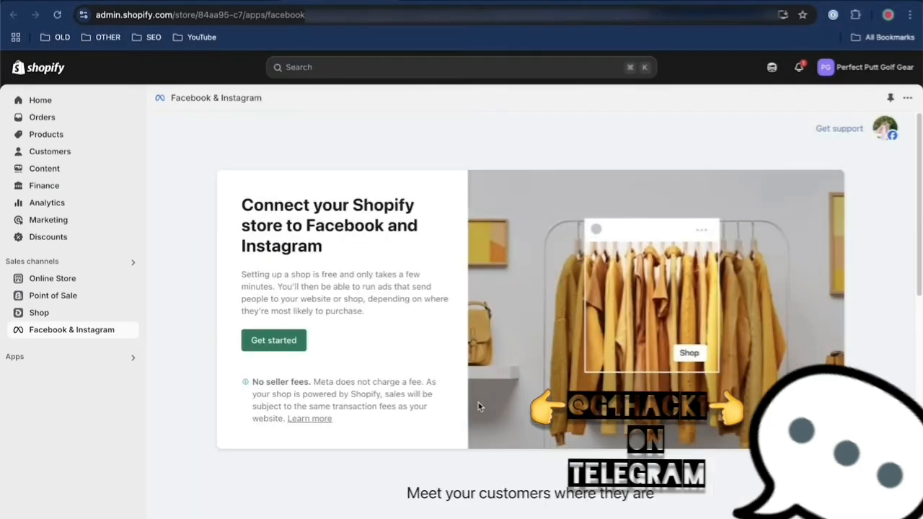
{"action": "scroll", "coordinate": [424, 361], "scroll_direction": "down", "scroll_amount": 3}
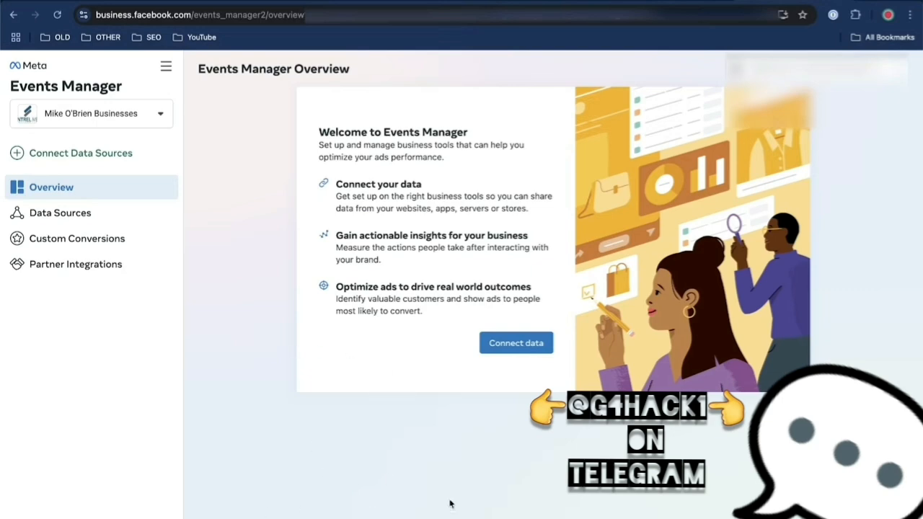
In Meta Events Manager, start connecting a new data source of type Web
{"action": "left_click", "coordinate": [507, 348]}
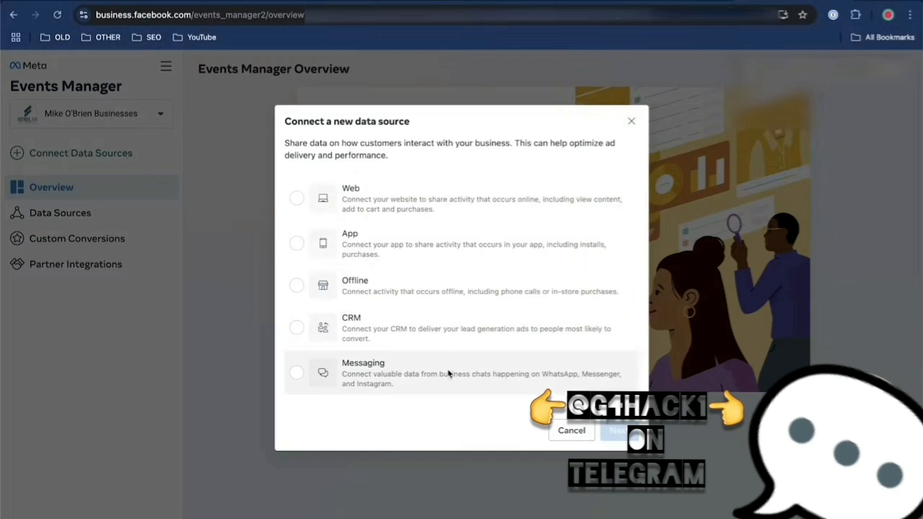
{"action": "left_click", "coordinate": [297, 200]}
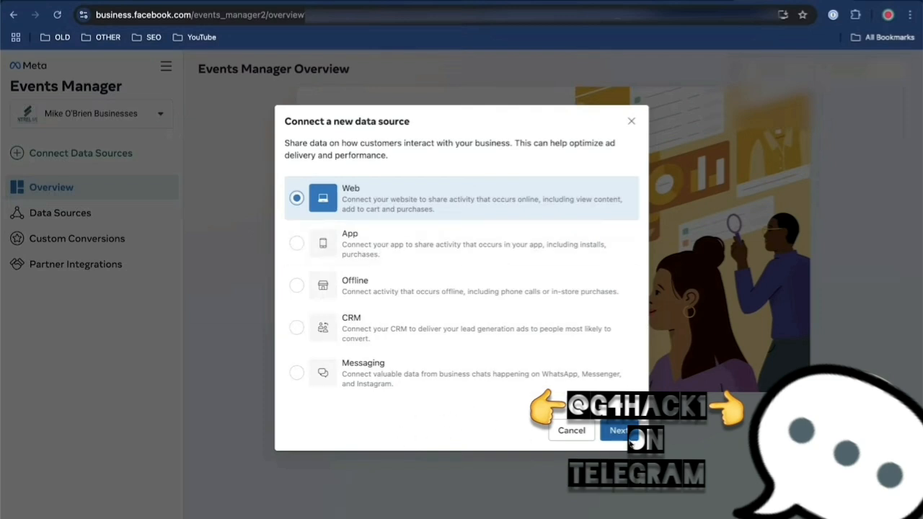
{"action": "left_click", "coordinate": [618, 435]}
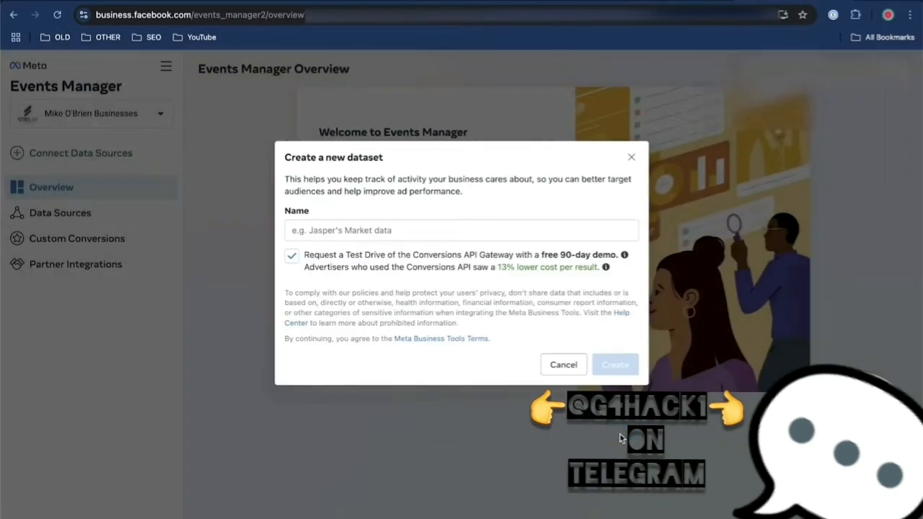
Create a dataset named "Karate Island Timeshares" without requesting the Conversions API Gateway test drive
{"action": "left_click", "coordinate": [467, 229]}
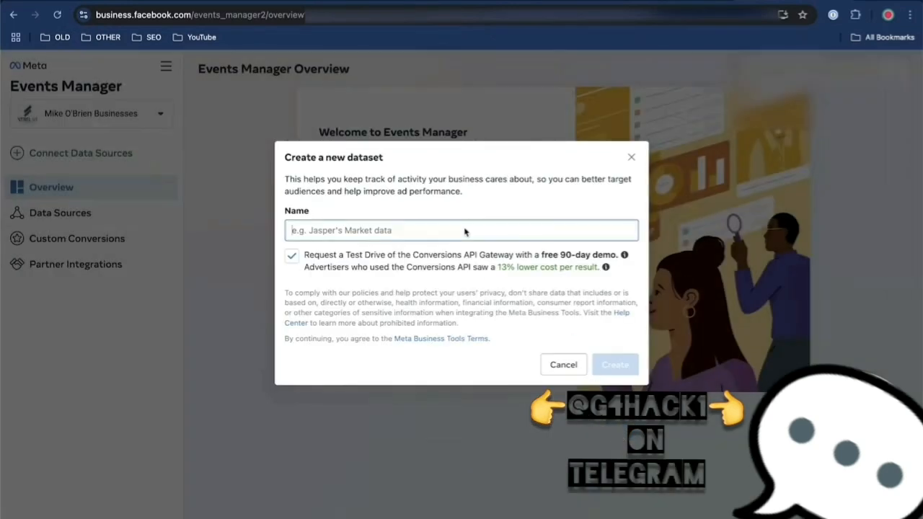
{"action": "type", "text": "Karate Islan"}
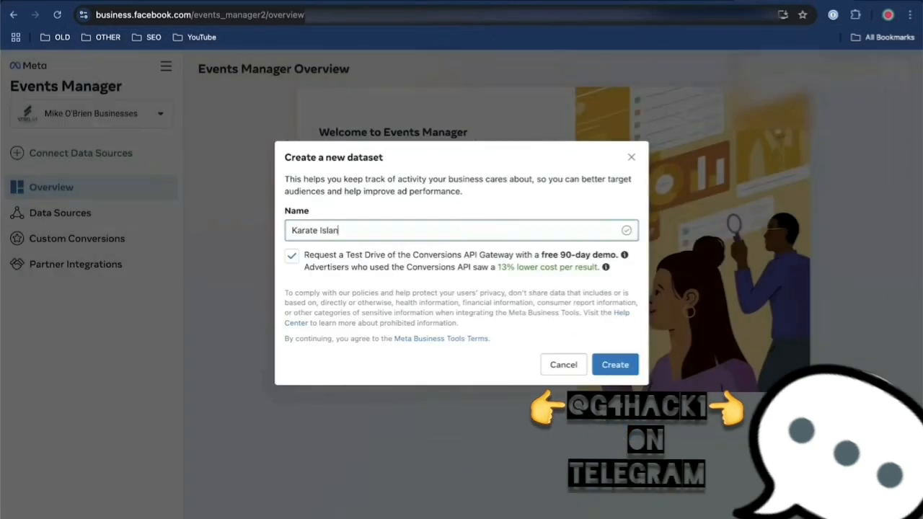
{"action": "type", "text": "d Timeshares"}
{"action": "left_click", "coordinate": [294, 256]}
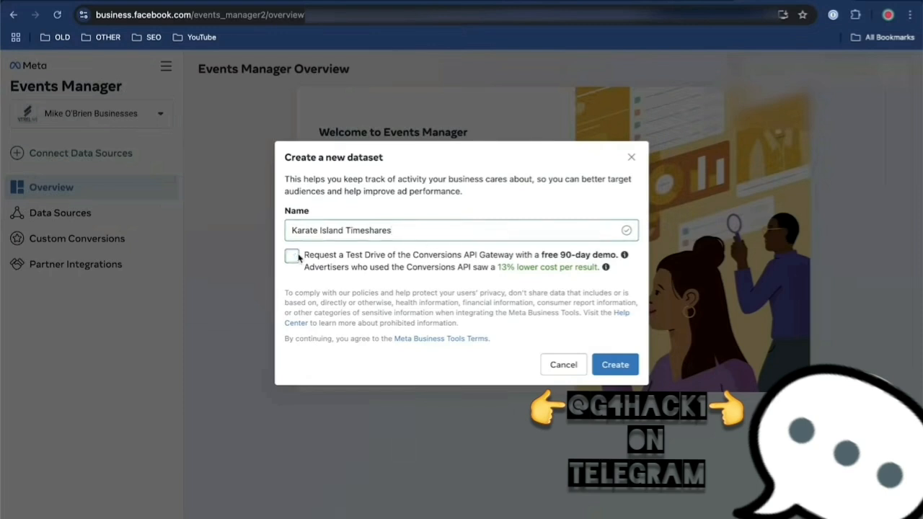
{"action": "left_click", "coordinate": [615, 368]}
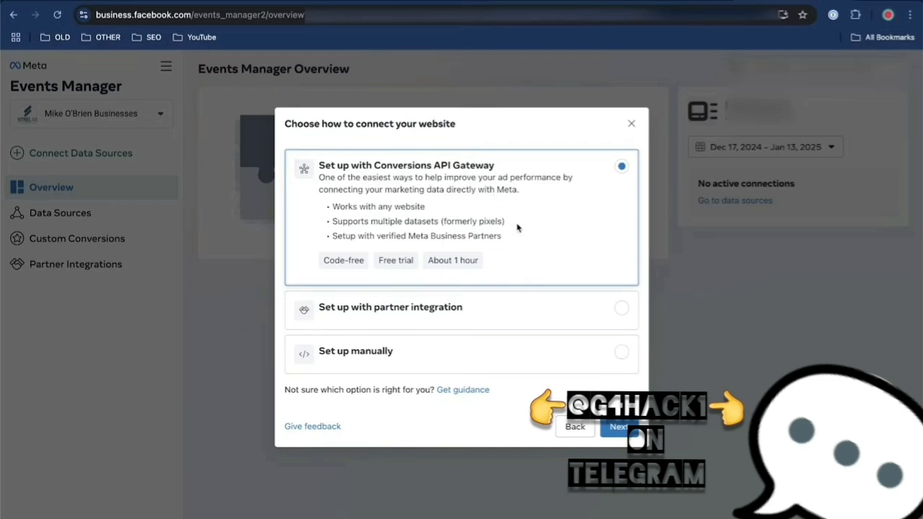
Compare the partner integration and manual setup options, and continue with partner integration for connecting the website
{"action": "left_click", "coordinate": [518, 305]}
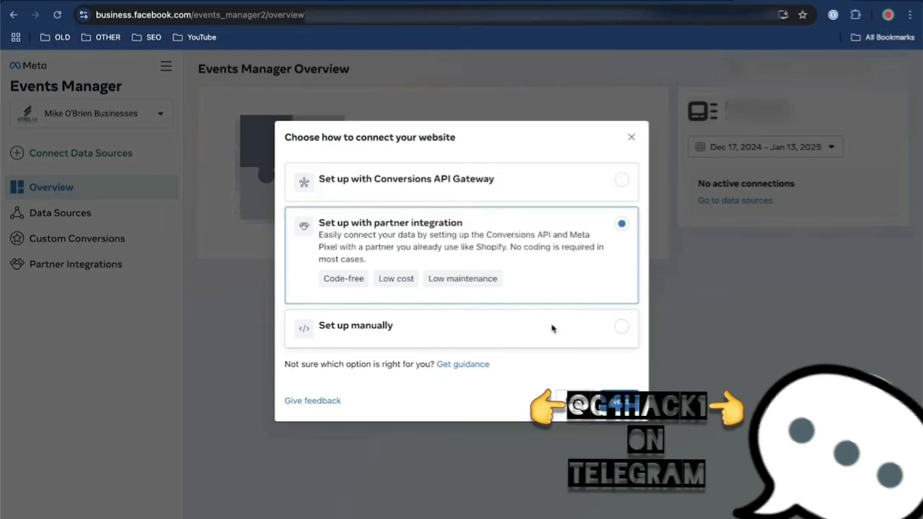
{"action": "left_click", "coordinate": [610, 338]}
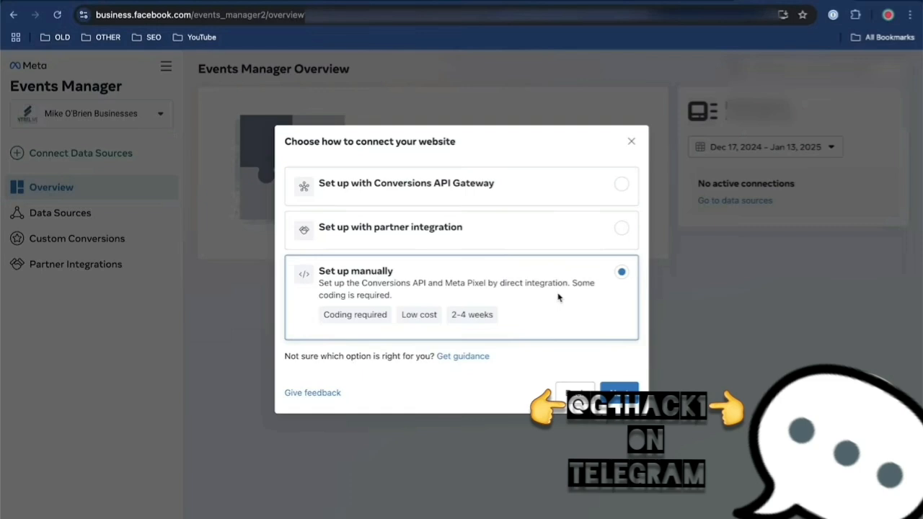
{"action": "left_click", "coordinate": [544, 234]}
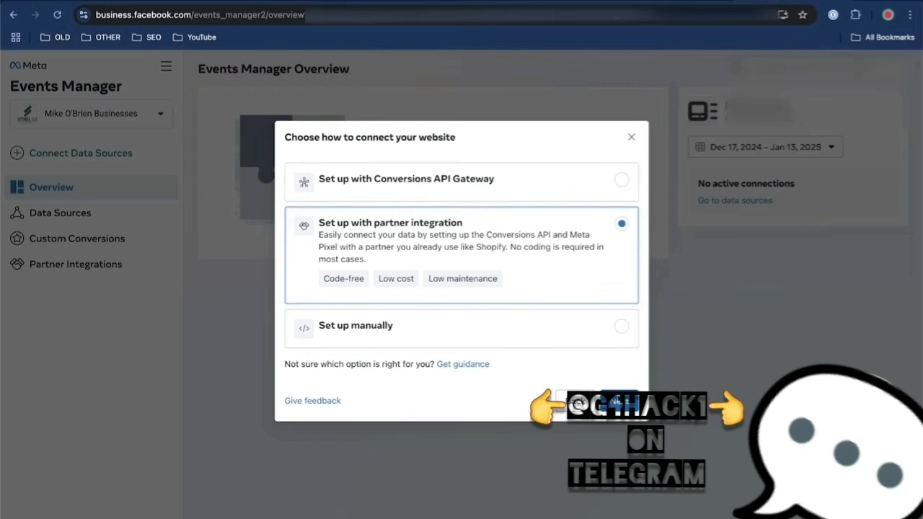
{"action": "left_click", "coordinate": [619, 401]}
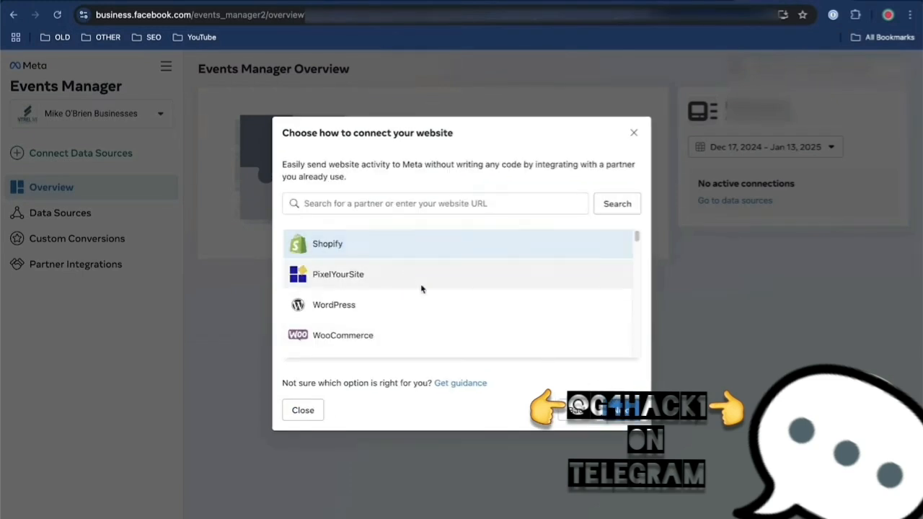
Look through the list of integration partners and continue with Shopify
{"action": "scroll", "coordinate": [422, 288], "scroll_direction": "down", "scroll_amount": 3}
{"action": "scroll", "coordinate": [423, 289], "scroll_direction": "down", "scroll_amount": 5}
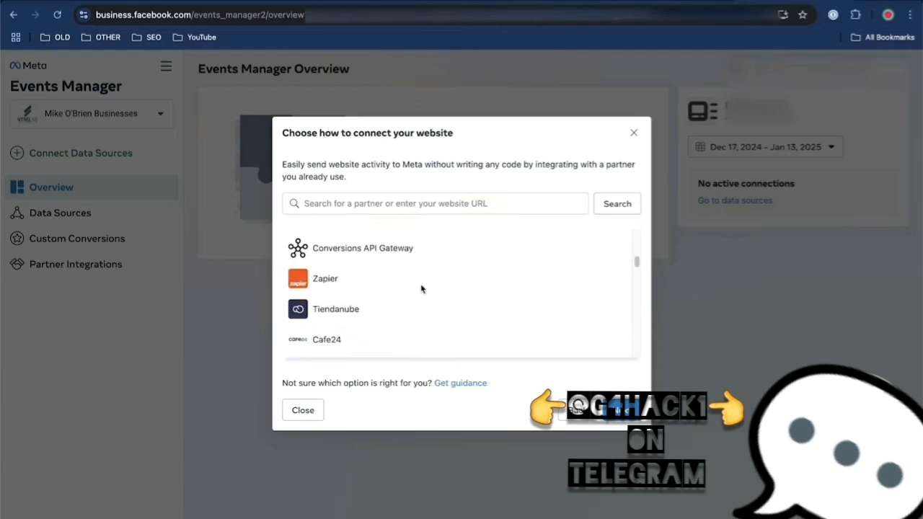
{"action": "scroll", "coordinate": [423, 289], "scroll_direction": "up", "scroll_amount": 8}
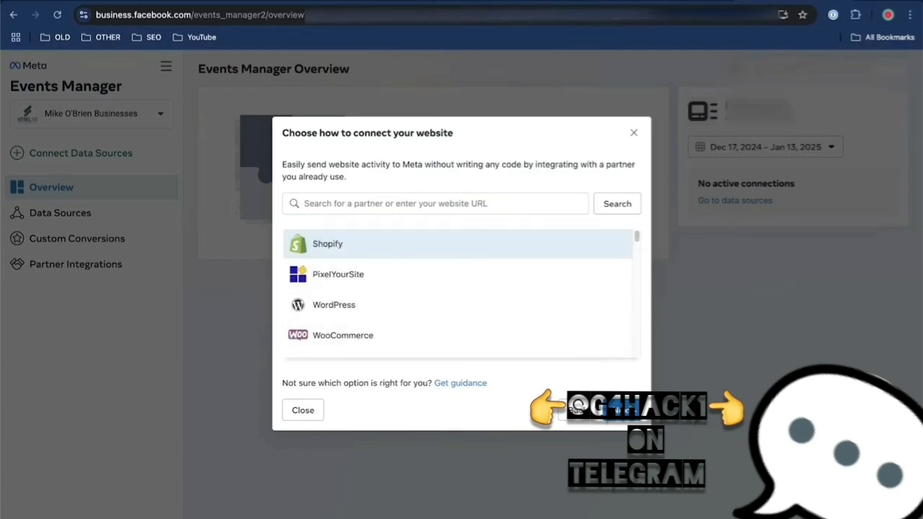
{"action": "left_click", "coordinate": [623, 408]}
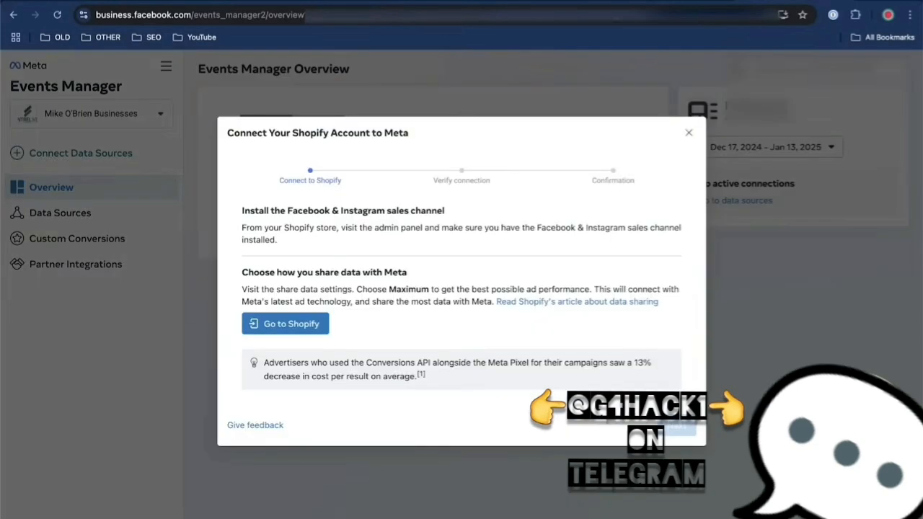
Go to Shopify's data sharing settings for the Perfect Putt Golf Gear store, choose Maximum, review its details and save the preference
{"action": "left_click", "coordinate": [291, 326]}
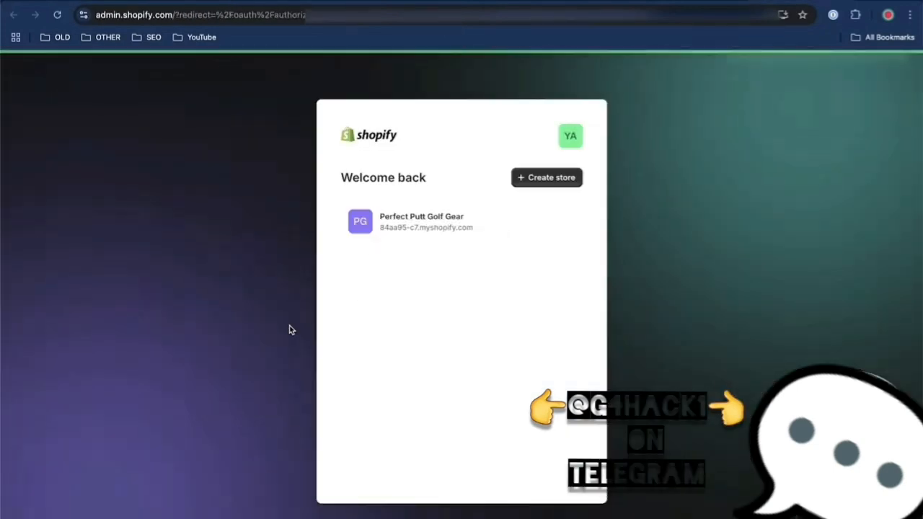
{"action": "left_click", "coordinate": [402, 224]}
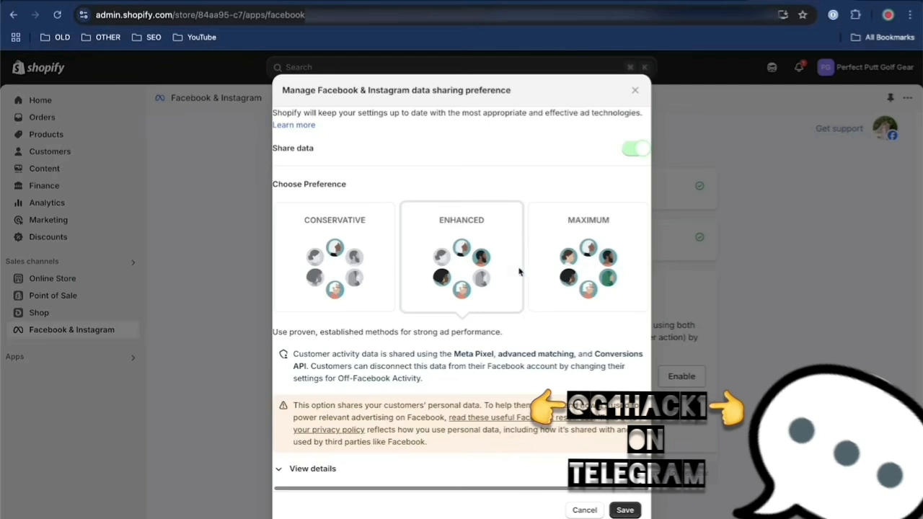
{"action": "left_click", "coordinate": [576, 273]}
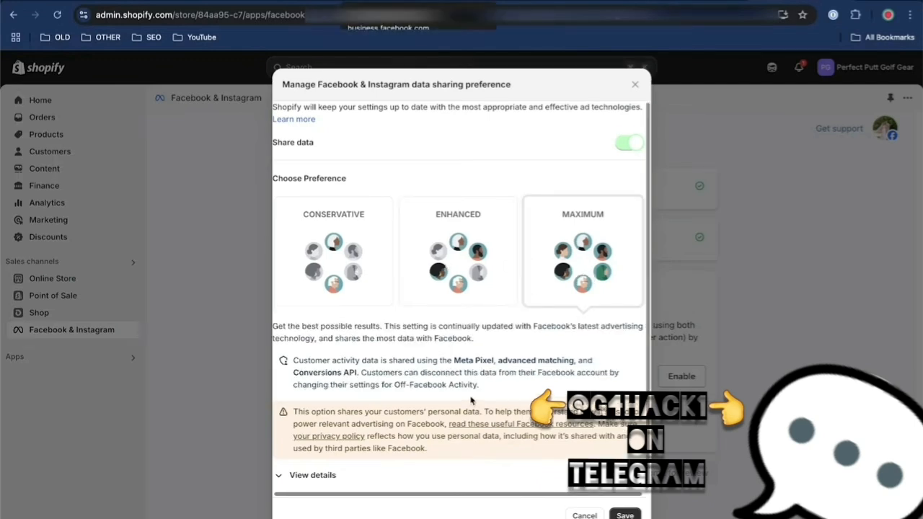
{"action": "left_click", "coordinate": [281, 474]}
{"action": "scroll", "coordinate": [451, 412], "scroll_direction": "down", "scroll_amount": 4}
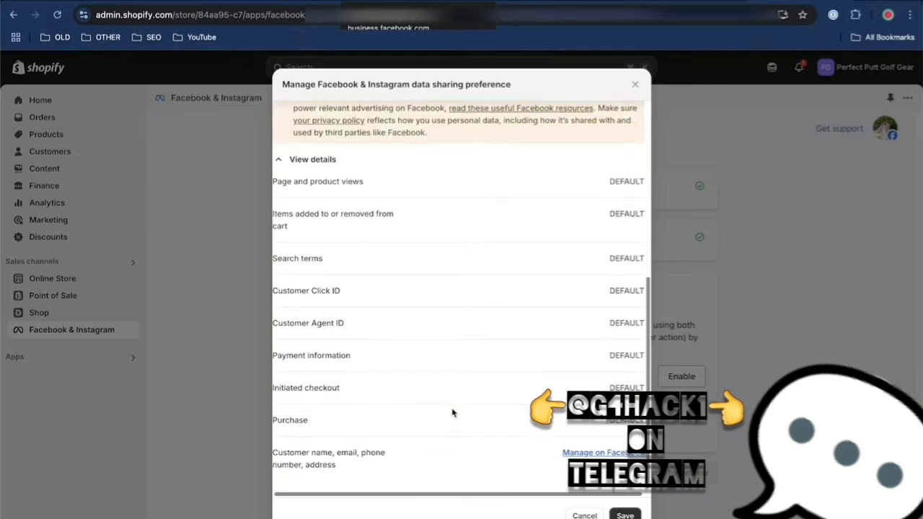
{"action": "scroll", "coordinate": [508, 272], "scroll_direction": "up", "scroll_amount": 4}
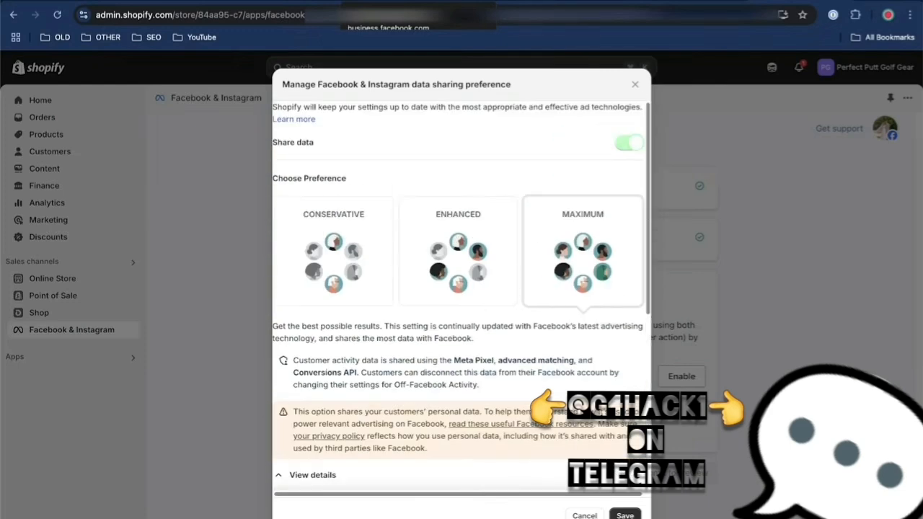
{"action": "left_click", "coordinate": [624, 515]}
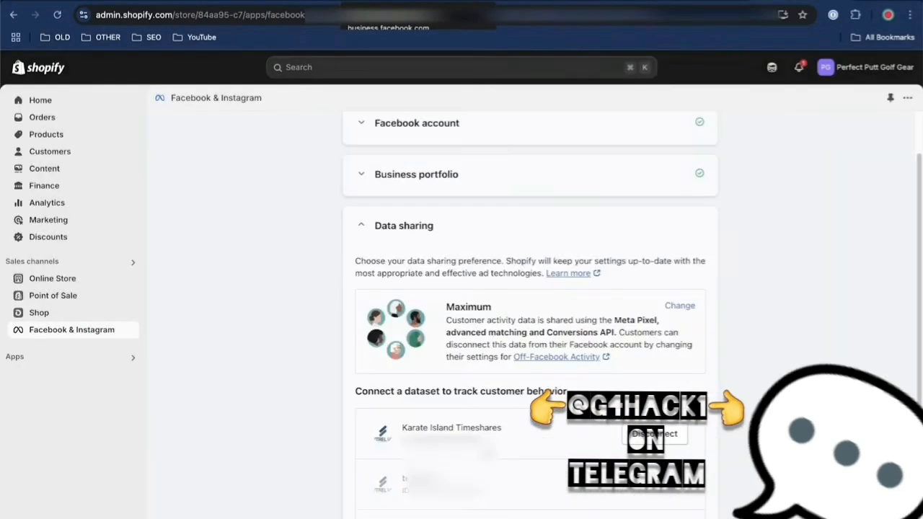
Check the Karate Island Timeshares dataset in Shopify, and return to Events Manager to advance to verifying the connection
{"action": "left_click_drag", "start_coordinate": [413, 430], "coordinate": [503, 433]}
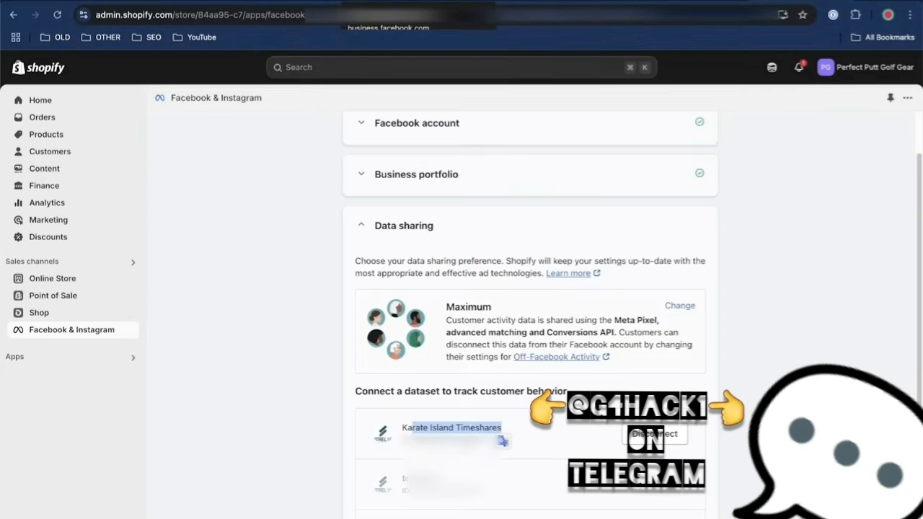
{"action": "left_click", "coordinate": [453, 440]}
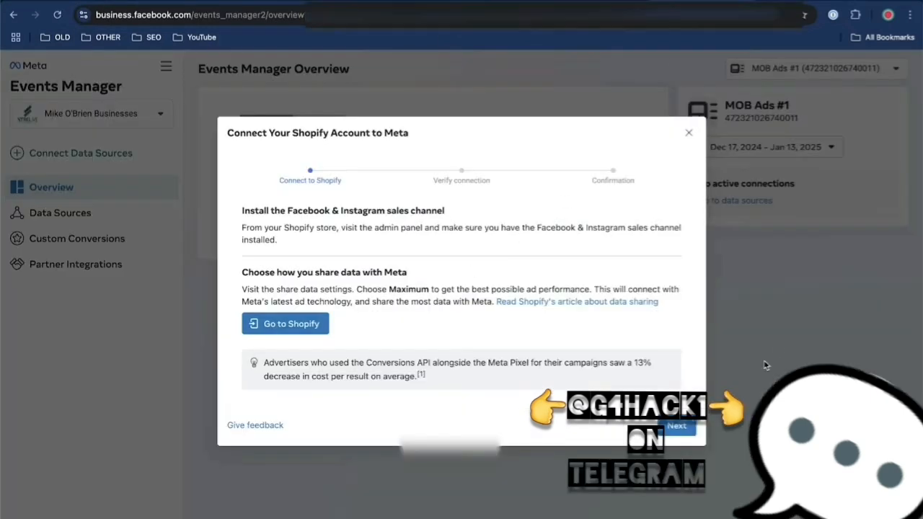
{"action": "left_click", "coordinate": [674, 429]}
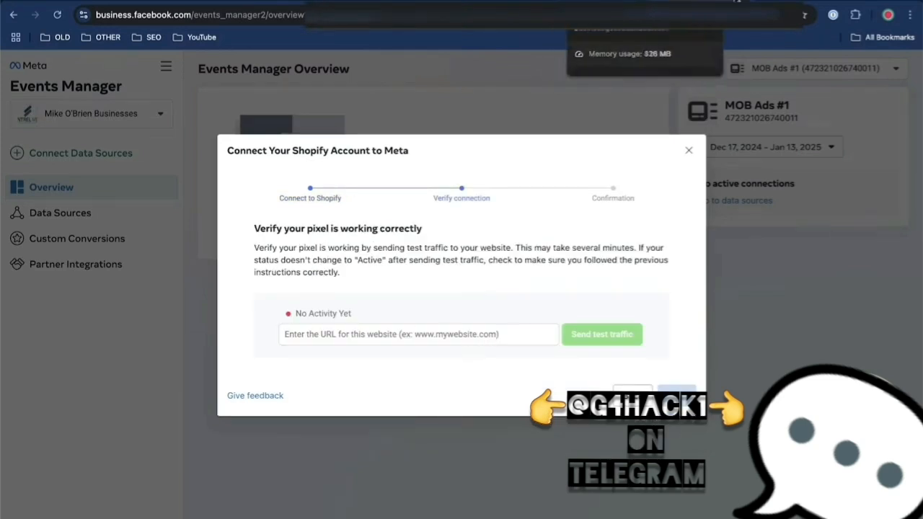
Switch to the Shopify admin and open the online store to get its website URL
{"action": "left_click", "coordinate": [765, 2]}
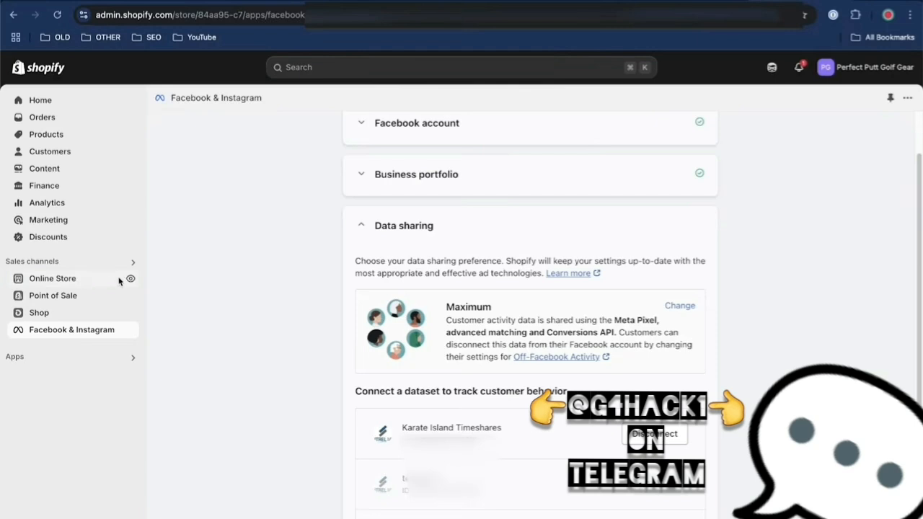
{"action": "left_click", "coordinate": [98, 279]}
{"action": "left_click", "coordinate": [94, 294]}
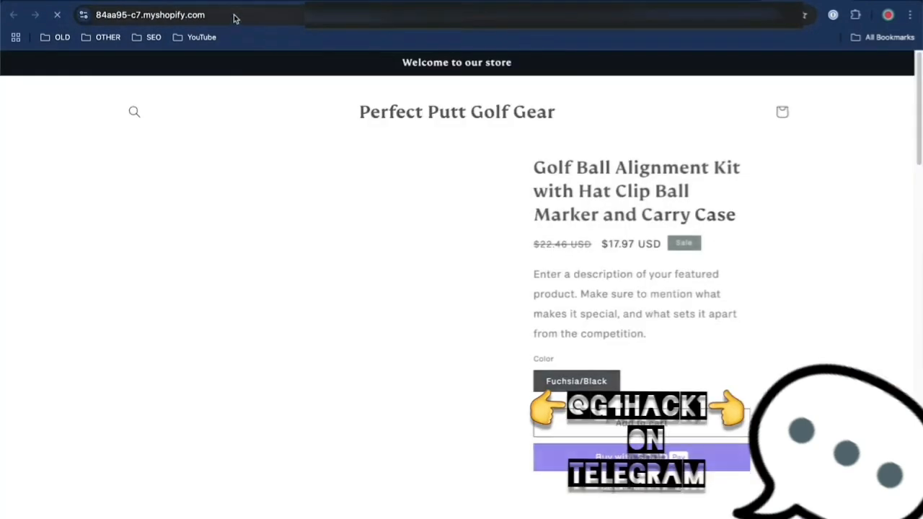
{"action": "left_click", "coordinate": [234, 15]}
{"action": "key", "text": "ctrl+c"}
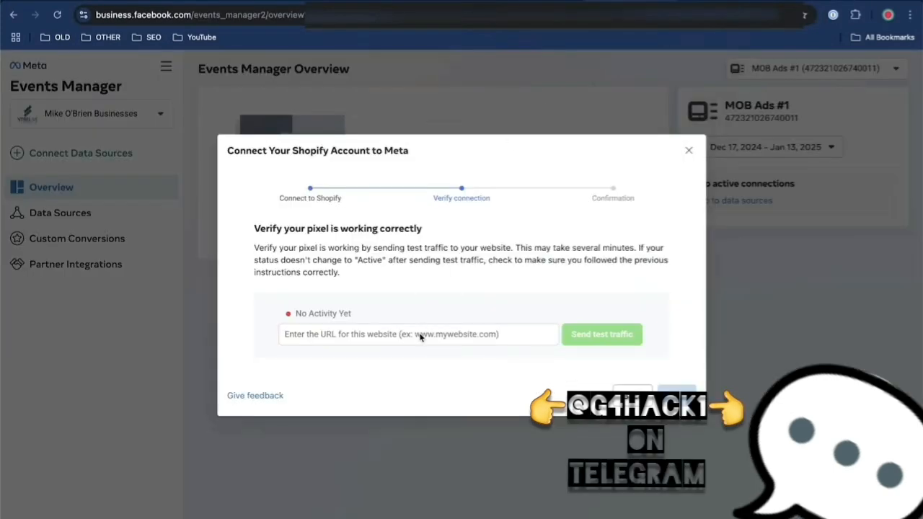
In Events Manager, enter the store's URL in the pixel verification form and send test traffic to it
{"action": "left_click", "coordinate": [420, 336]}
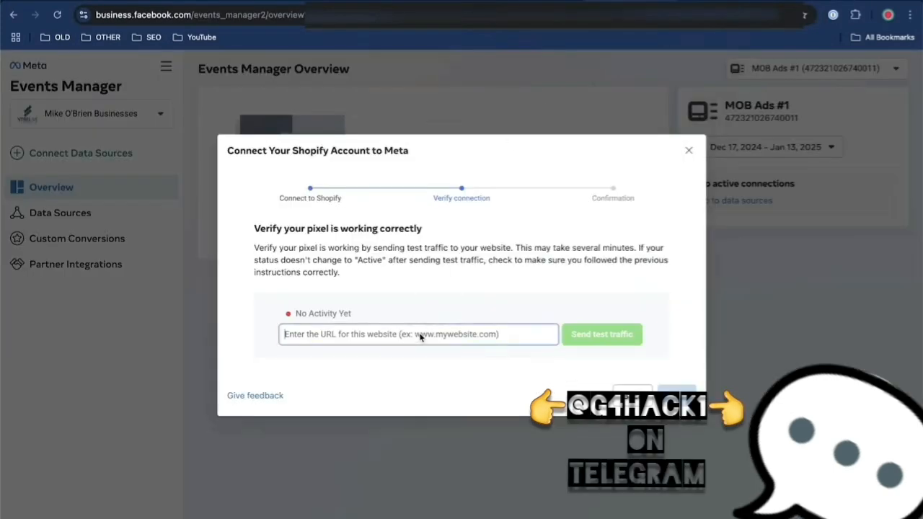
{"action": "key", "text": "ctrl+v"}
{"action": "left_click", "coordinate": [594, 336]}
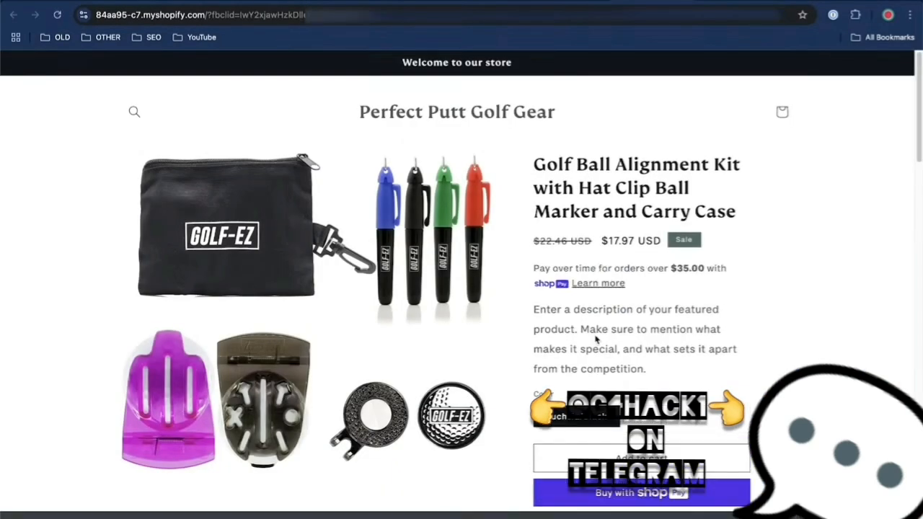
Try to generate test traffic by starting a checkout for the Golf Ball Alignment Kit, and check the pixel's activity status in Events Manager
{"action": "scroll", "coordinate": [595, 339], "scroll_direction": "down", "scroll_amount": 2}
{"action": "left_click", "coordinate": [639, 317]}
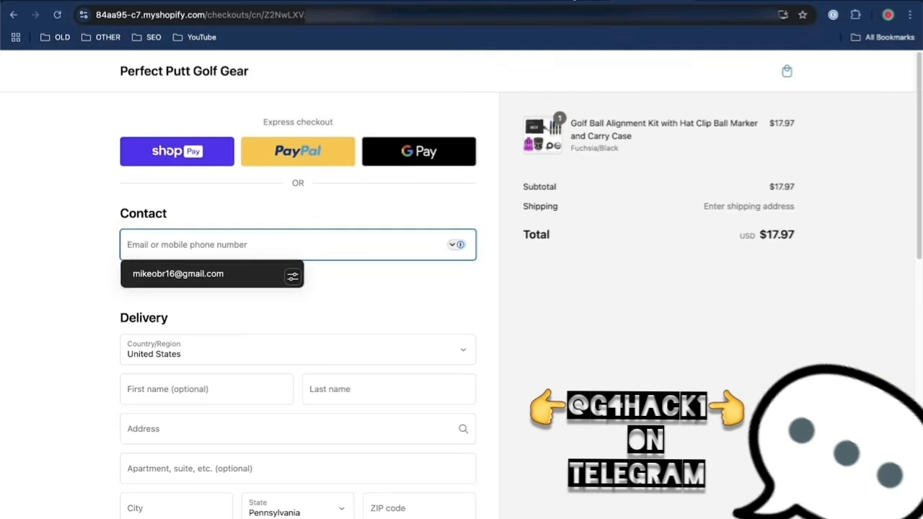
{"action": "left_click", "coordinate": [574, 1]}
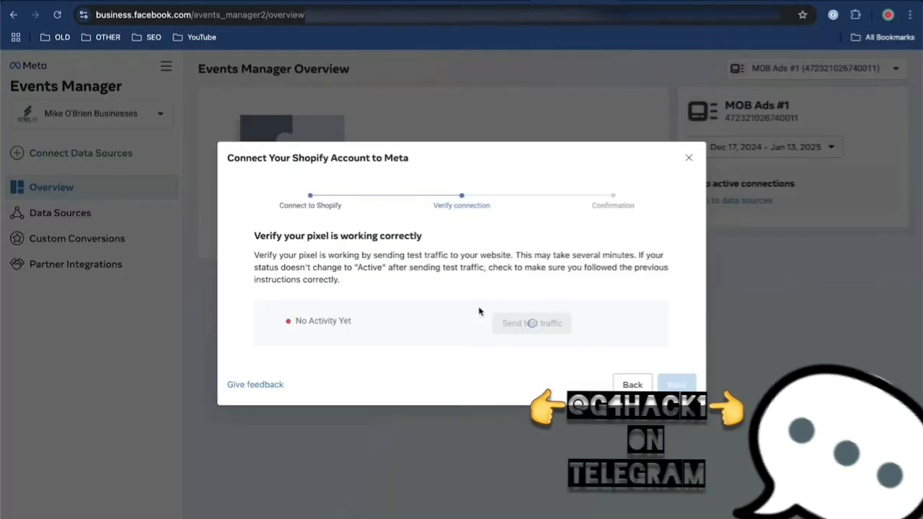
{"action": "left_click_drag", "start_coordinate": [532, 254], "coordinate": [623, 258]}
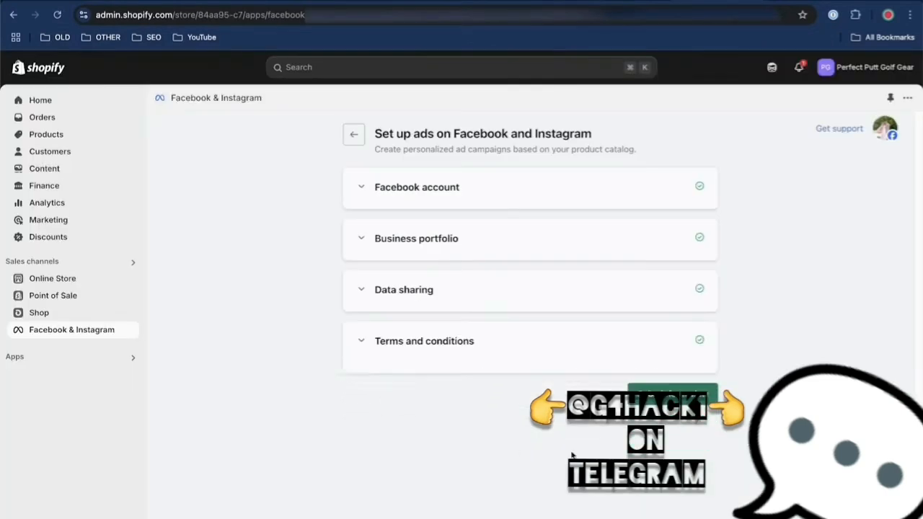
Finish the Facebook and Instagram ads setup in Shopify, and advance the Events Manager connection to its verification stage
{"action": "left_click", "coordinate": [693, 384]}
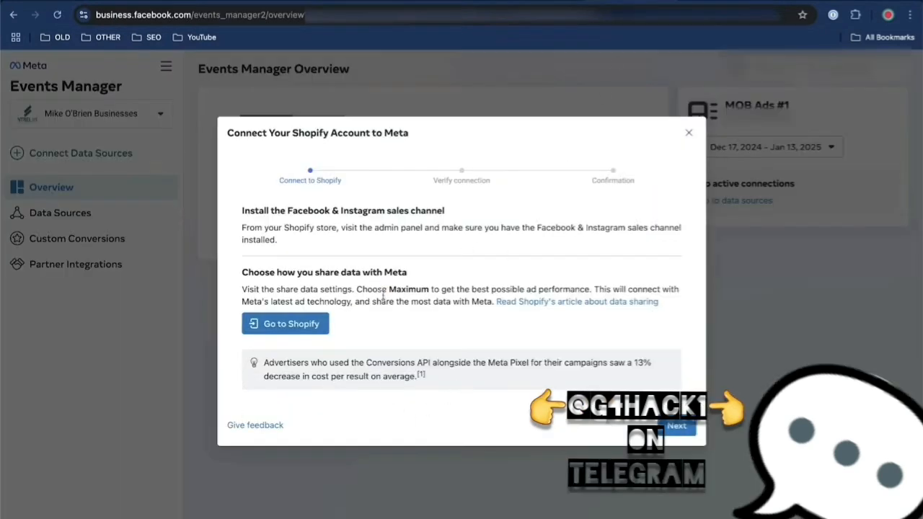
{"action": "left_click", "coordinate": [674, 426]}
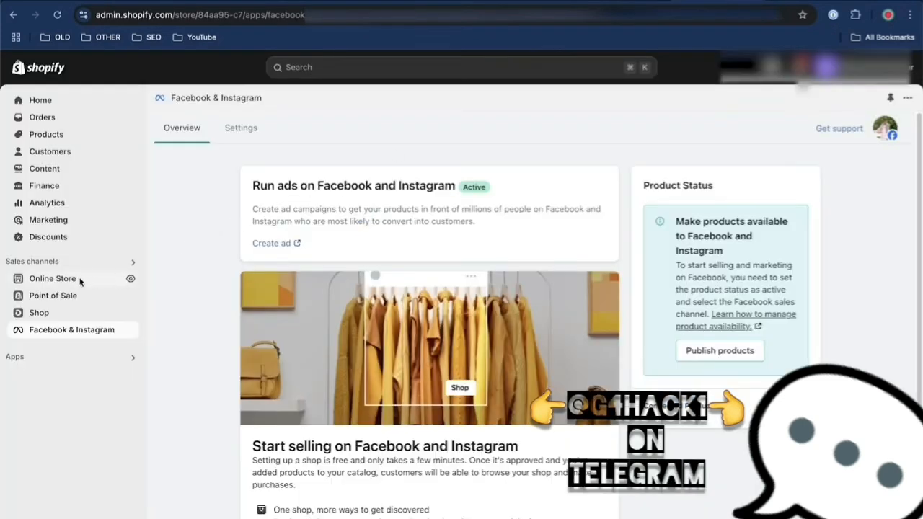
{"action": "left_click", "coordinate": [129, 279]}
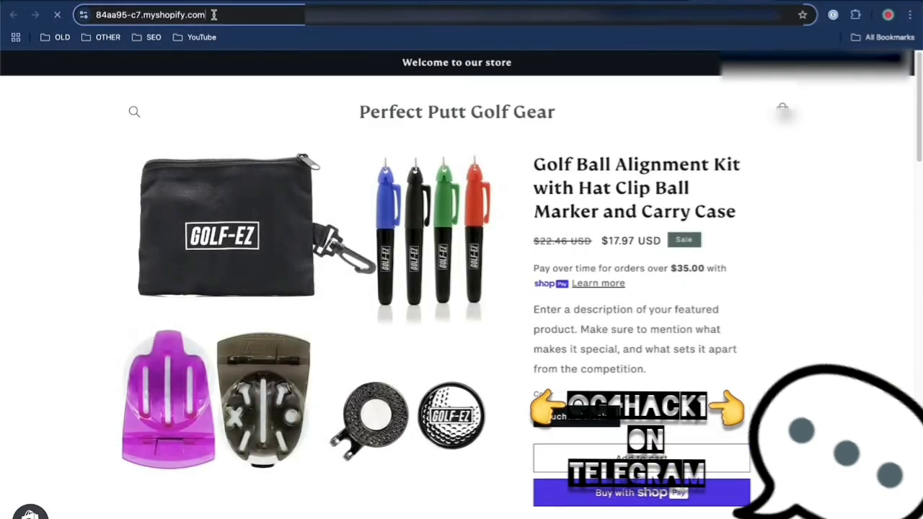
{"action": "left_click", "coordinate": [213, 14]}
{"action": "key", "text": "ctrl+c"}
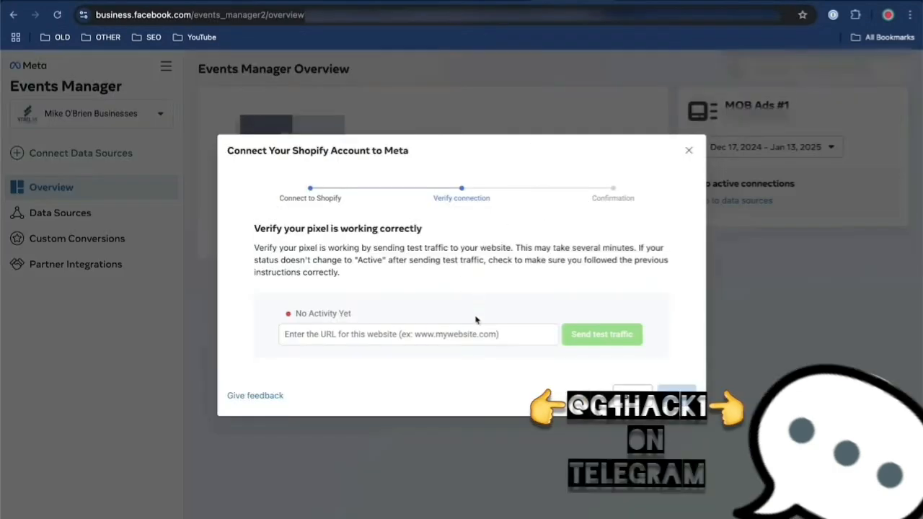
{"action": "left_click", "coordinate": [465, 336]}
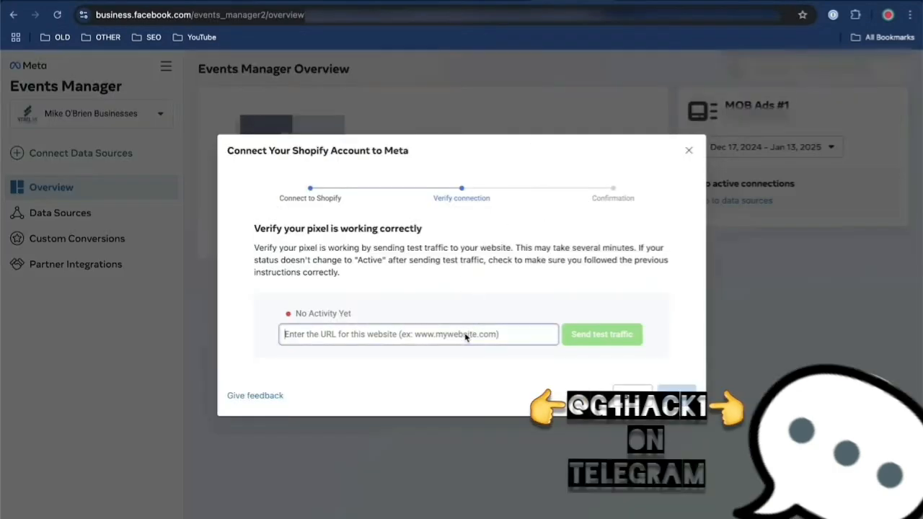
{"action": "key", "text": "ctrl+v"}
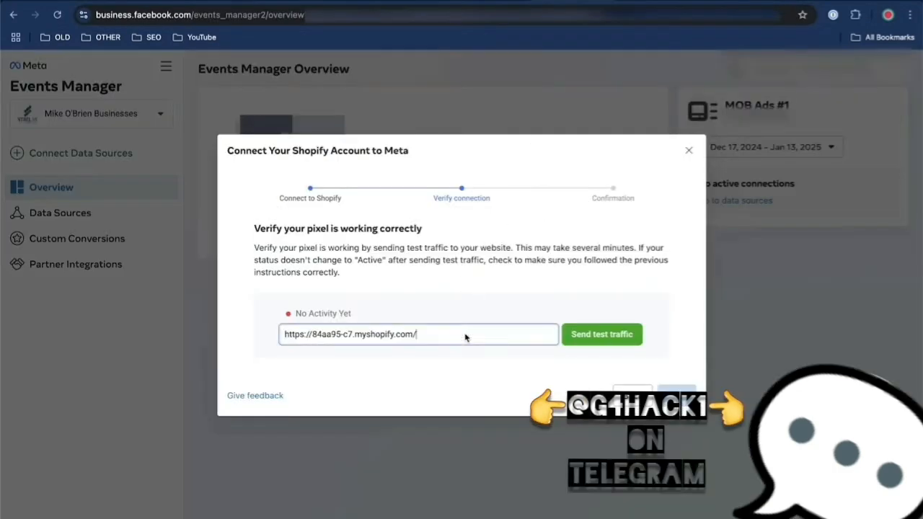
{"action": "left_click", "coordinate": [598, 342]}
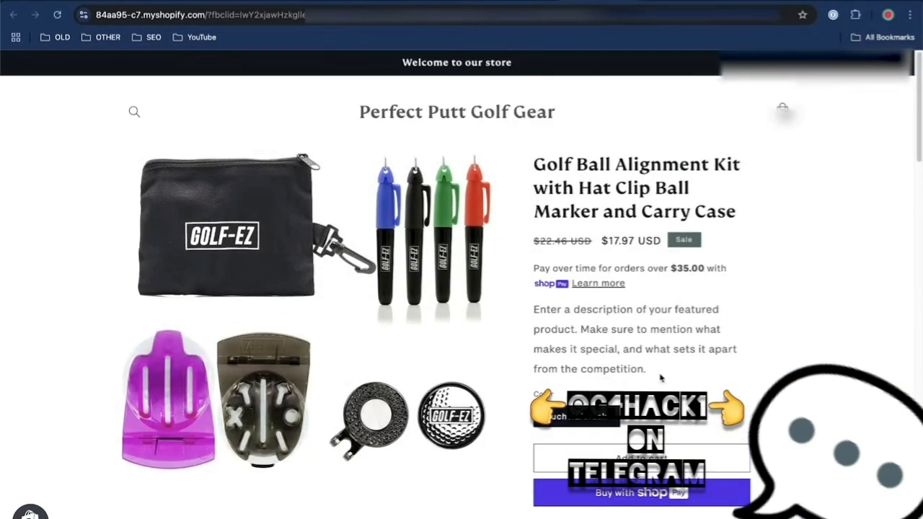
{"action": "scroll", "coordinate": [737, 320], "scroll_direction": "down", "scroll_amount": 1}
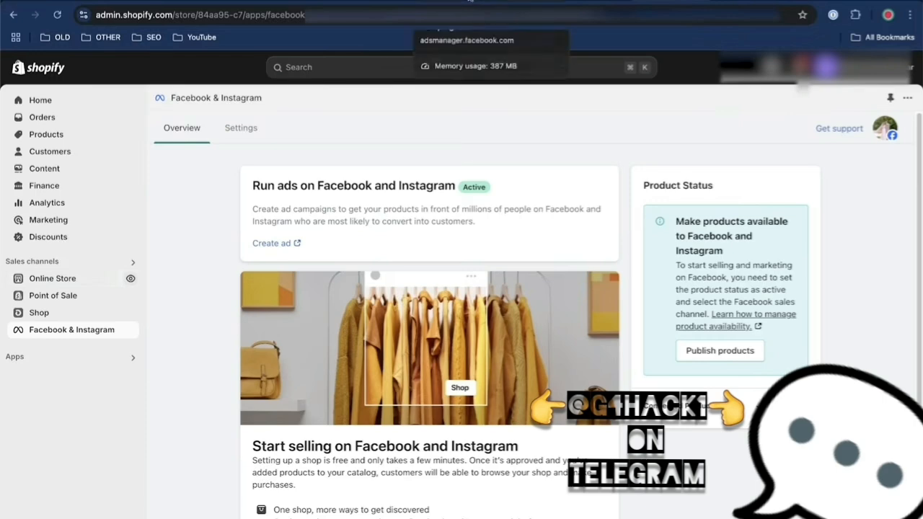
Return to Events Manager and complete the Shopify connection setup through the confirmation stage
{"action": "left_click", "coordinate": [533, 1]}
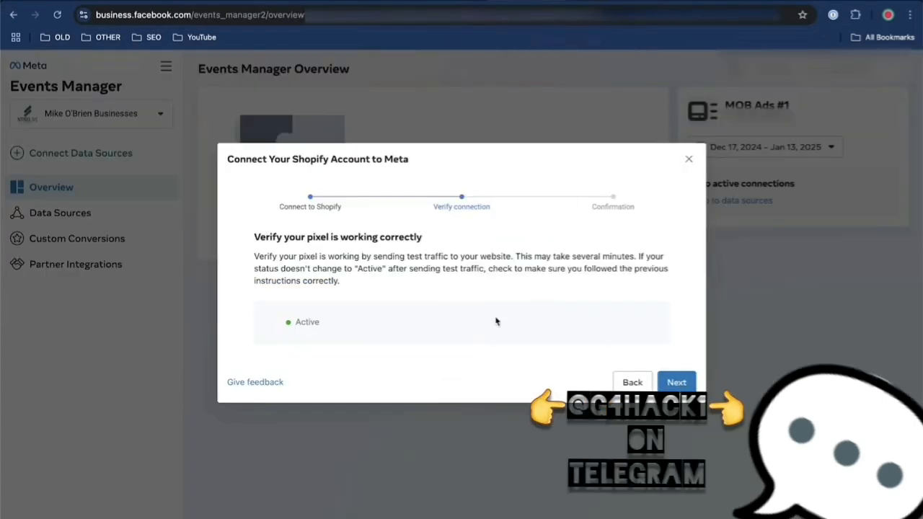
{"action": "left_click", "coordinate": [684, 387]}
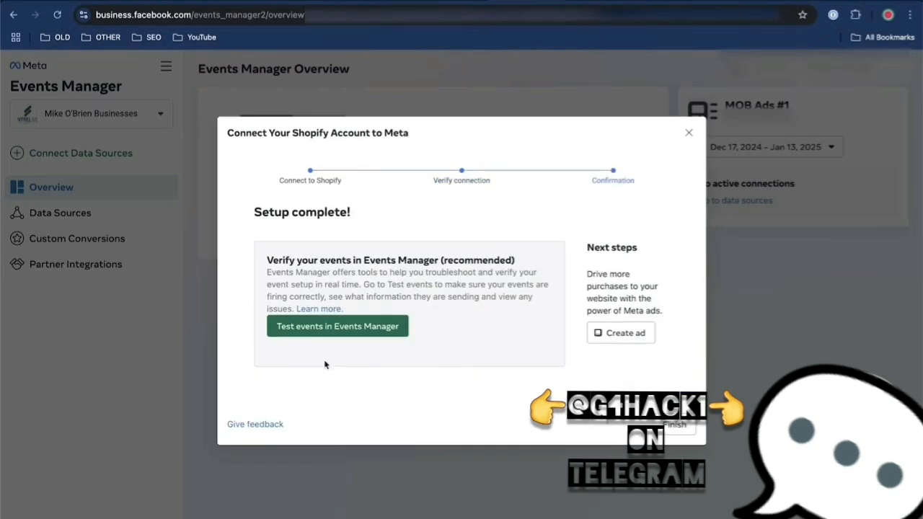
{"action": "left_click", "coordinate": [676, 427]}
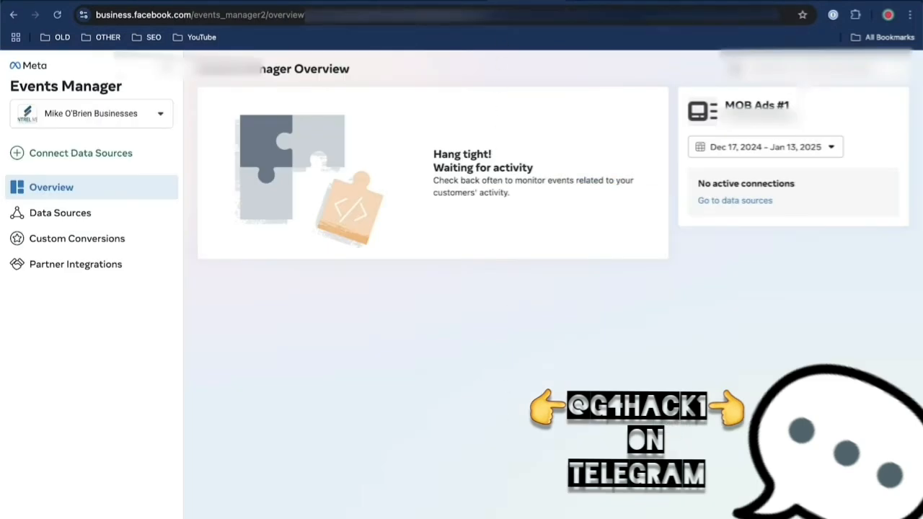
Switch to Ads Manager, start a new campaign, and go to Account Overview to review the required account details
{"action": "left_click", "coordinate": [453, 0]}
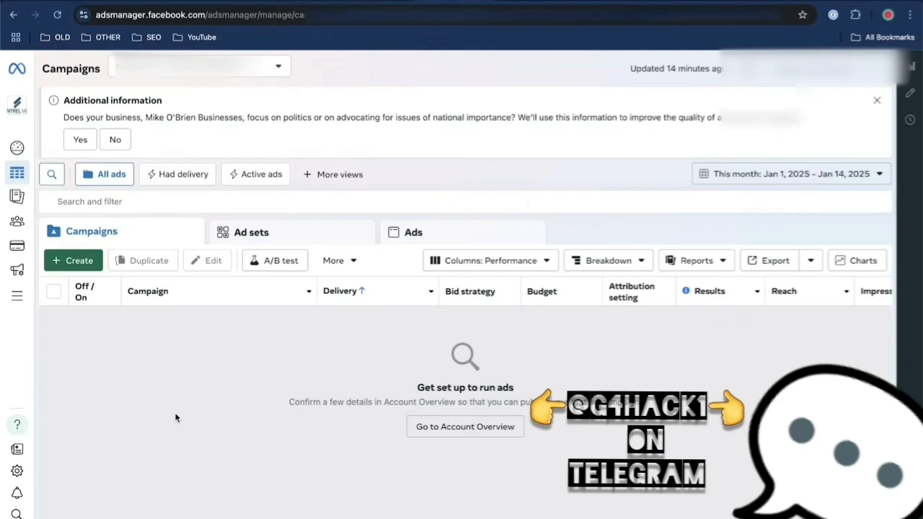
{"action": "left_click", "coordinate": [81, 263]}
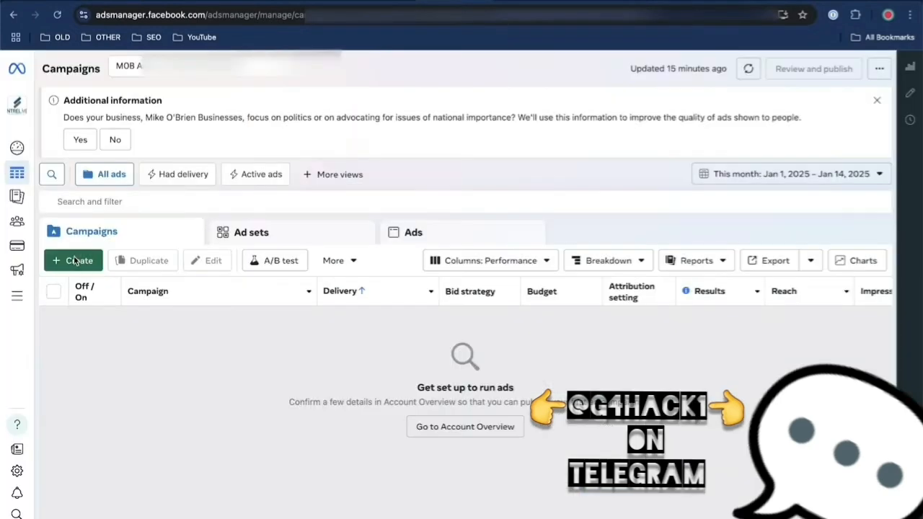
{"action": "left_click", "coordinate": [74, 261]}
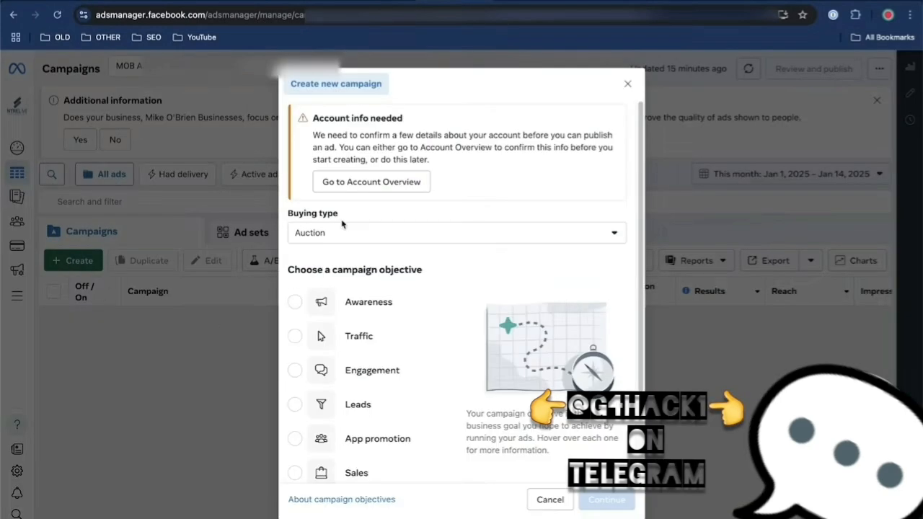
{"action": "left_click", "coordinate": [359, 181]}
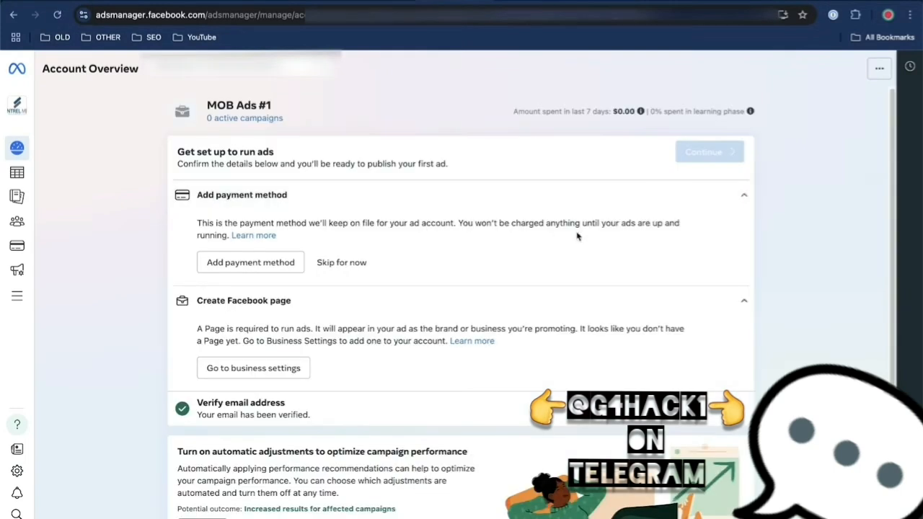
{"action": "scroll", "coordinate": [576, 235], "scroll_direction": "down", "scroll_amount": 1}
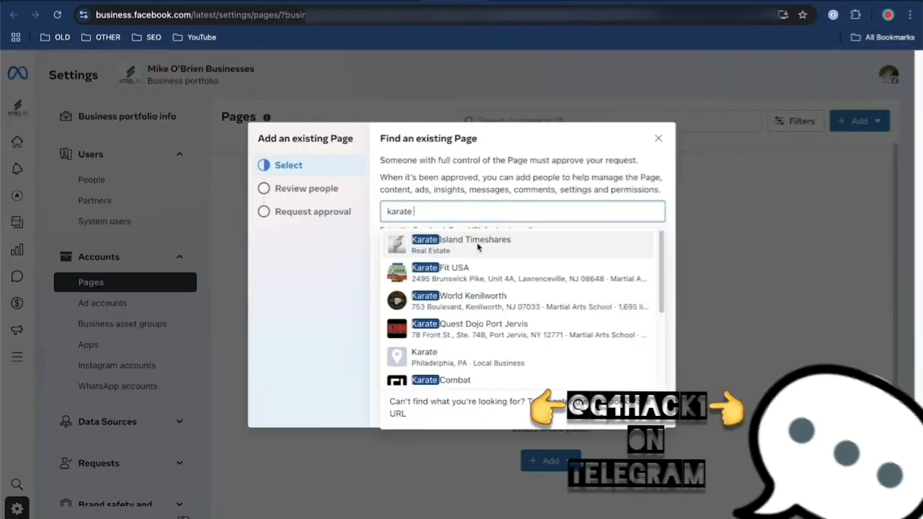
Add the existing Karate Island Timeshares Page to the business portfolio, agreeing to the Meta terms
{"action": "left_click", "coordinate": [476, 250]}
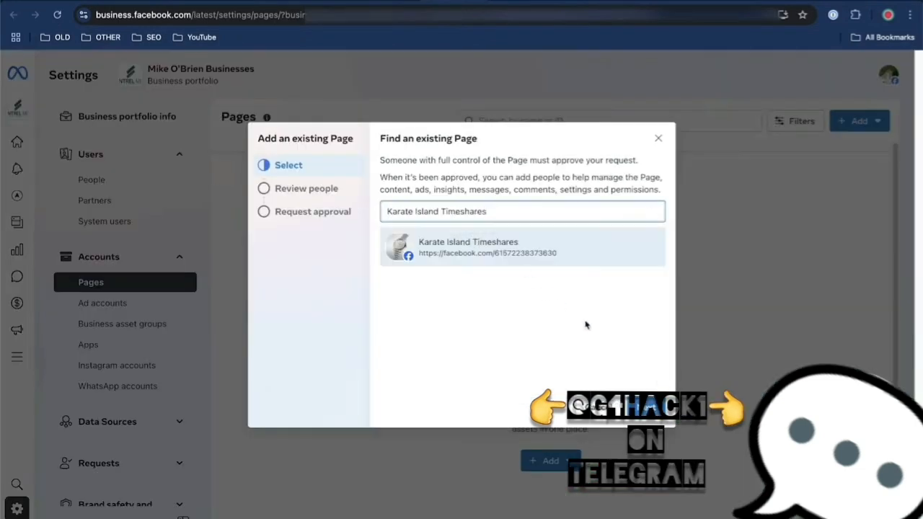
{"action": "left_click", "coordinate": [638, 407]}
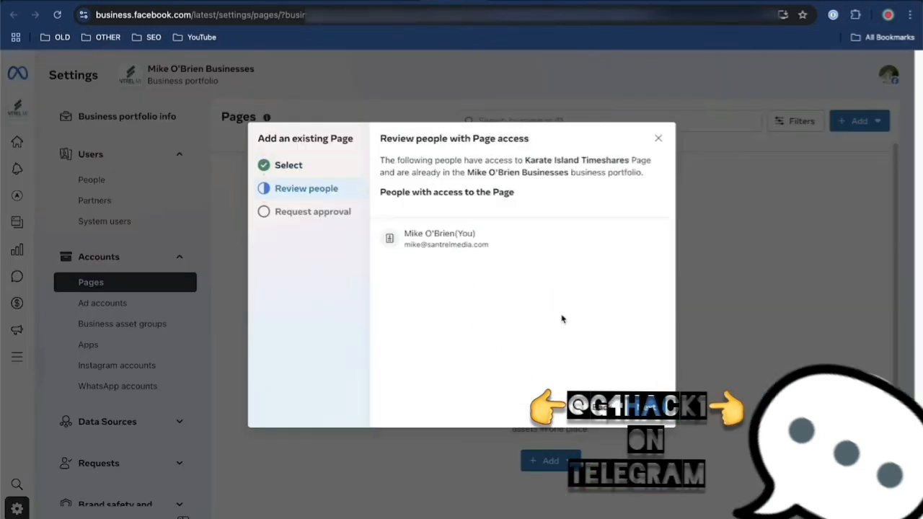
{"action": "left_click", "coordinate": [637, 407]}
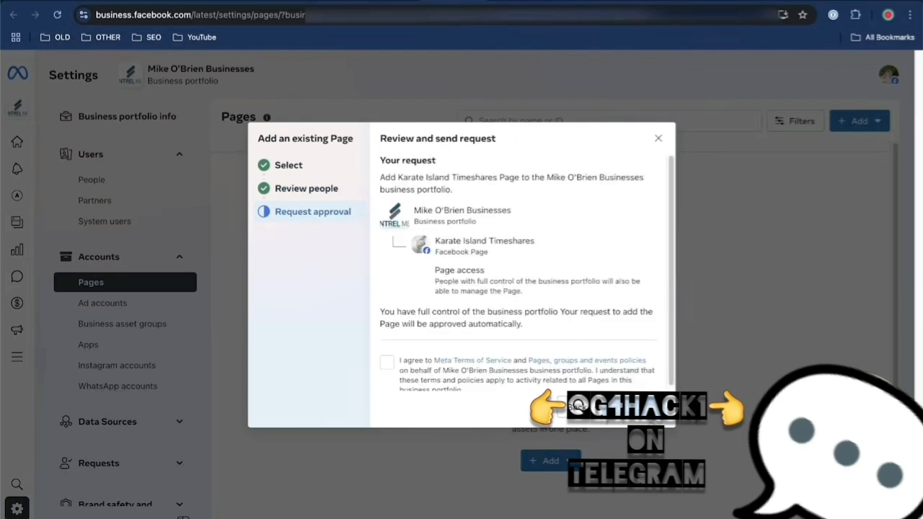
{"action": "left_click", "coordinate": [387, 362]}
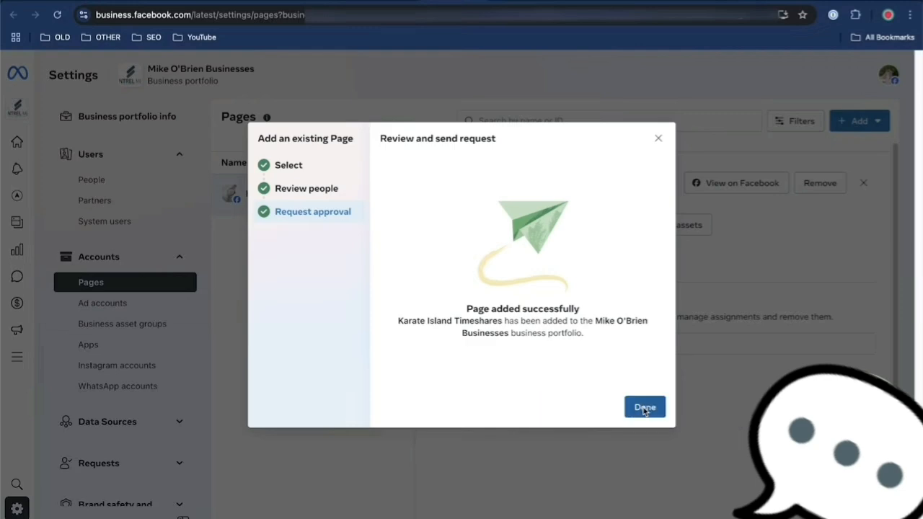
{"action": "left_click", "coordinate": [644, 408]}
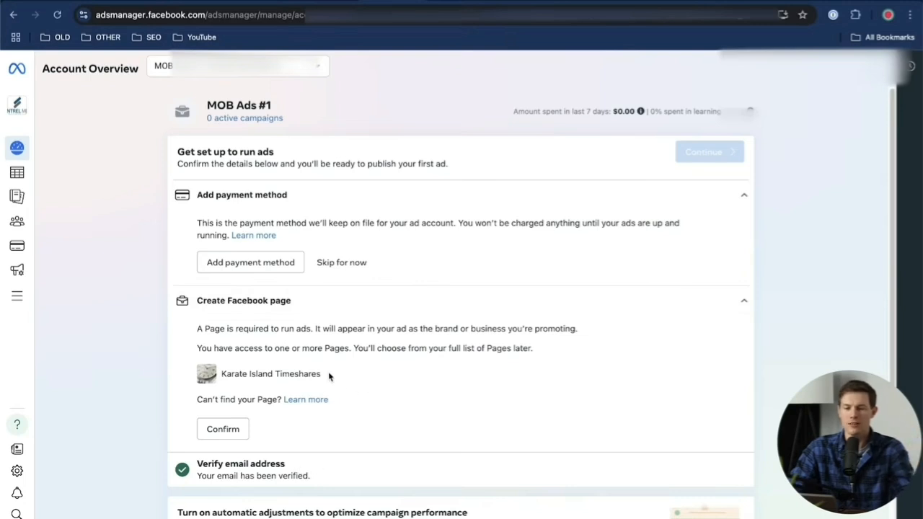
Skip the payment method in Account Overview, and submit United States of America, US Dollars and New York, America (GMT-05:00) as payment information
{"action": "left_click", "coordinate": [340, 264]}
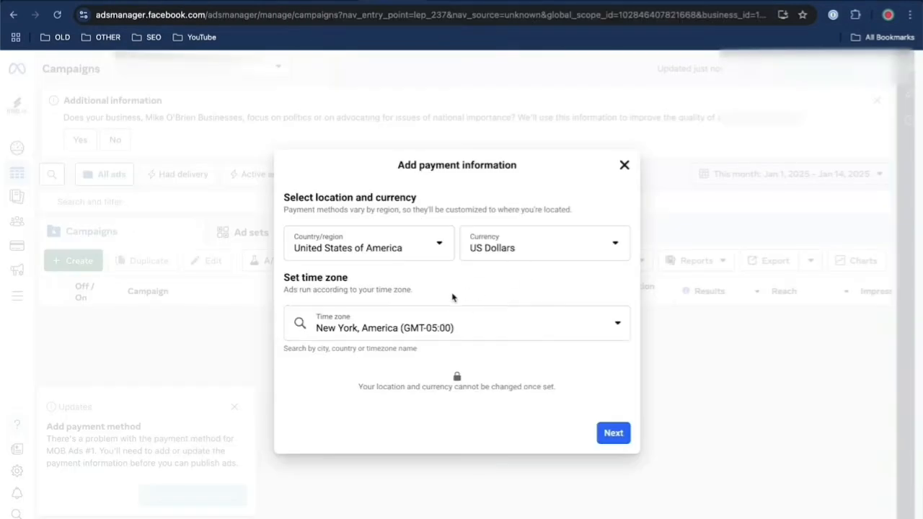
{"action": "left_click", "coordinate": [613, 432]}
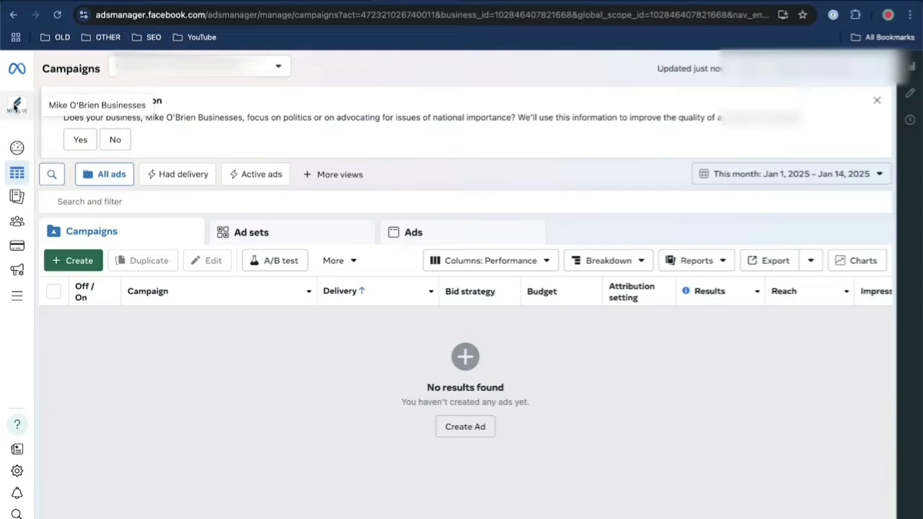
Create a new campaign with the Auction buying type, the Sales objective and the Manual sales campaign setup
{"action": "left_click", "coordinate": [79, 261]}
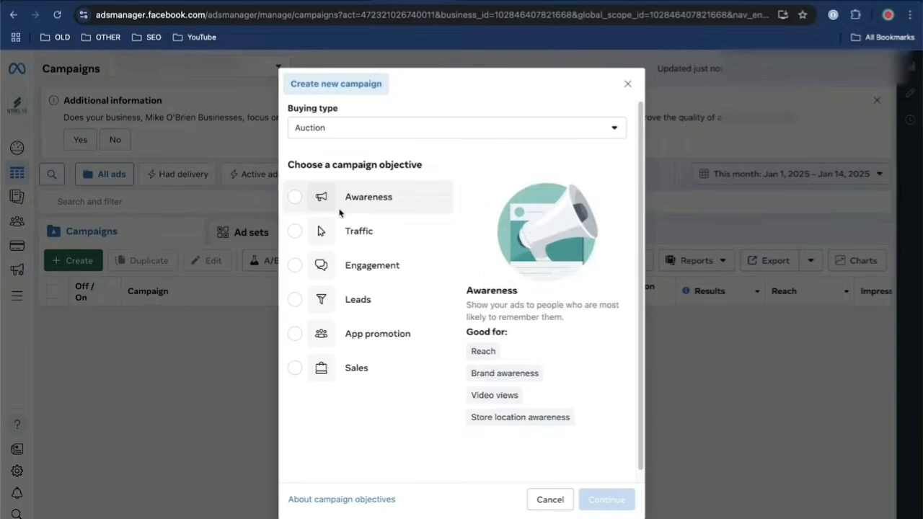
{"action": "left_click", "coordinate": [423, 129]}
{"action": "left_click", "coordinate": [422, 124]}
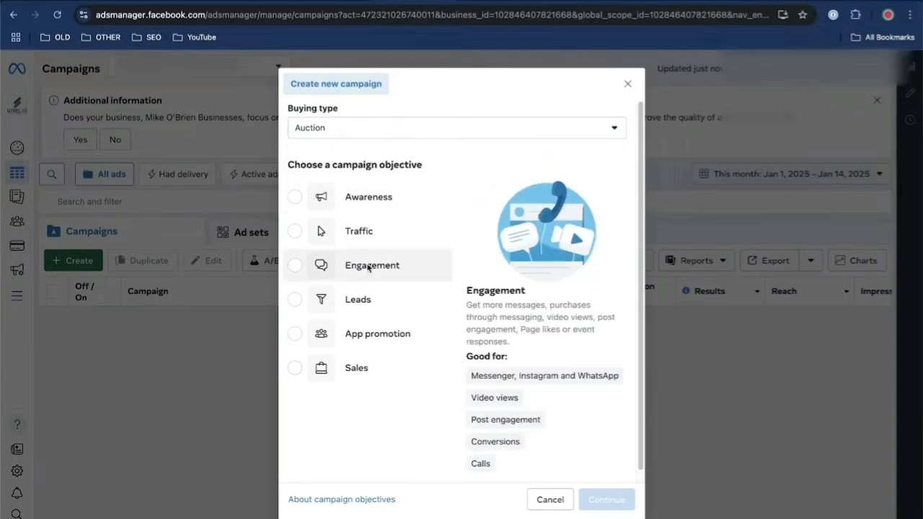
{"action": "mouse_move", "coordinate": [359, 224]}
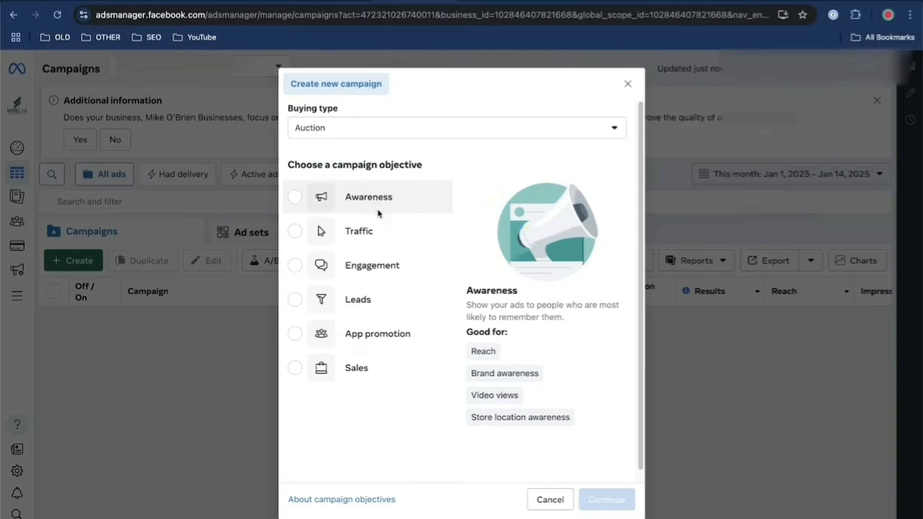
{"action": "left_click", "coordinate": [372, 367]}
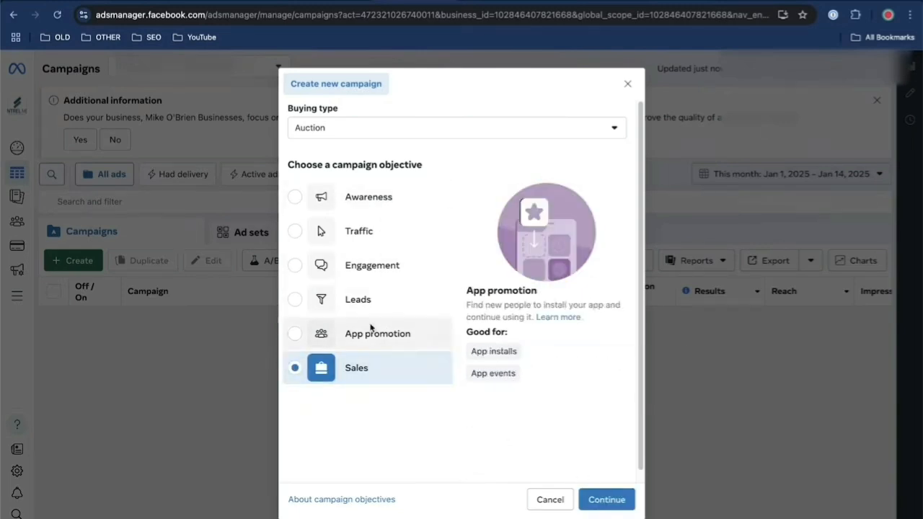
{"action": "left_click", "coordinate": [602, 497]}
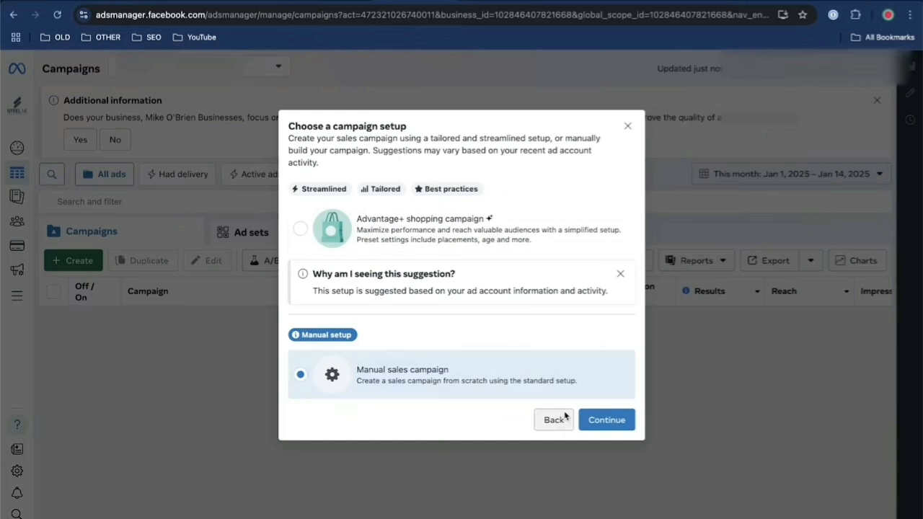
{"action": "left_click", "coordinate": [601, 425]}
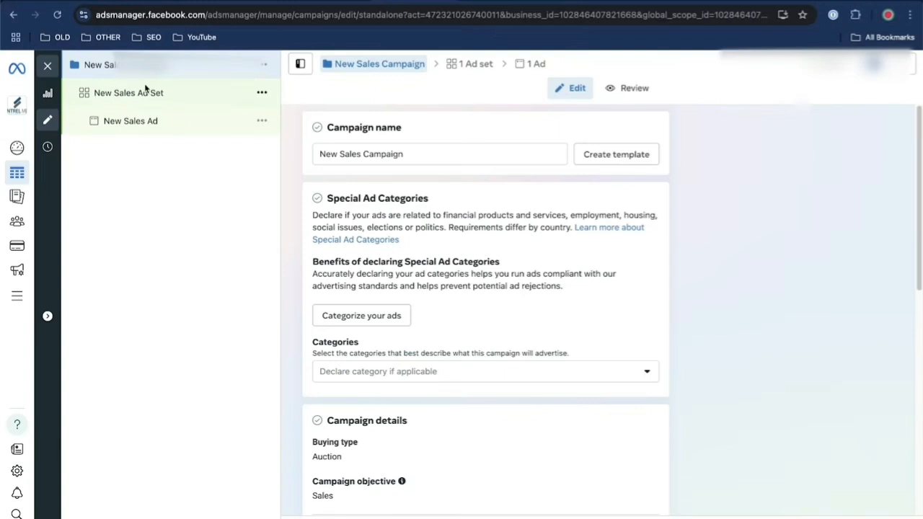
Name the campaign "Perfect Putt Kit - Campaign 1" and go to its special ad categories
{"action": "left_click", "coordinate": [364, 157]}
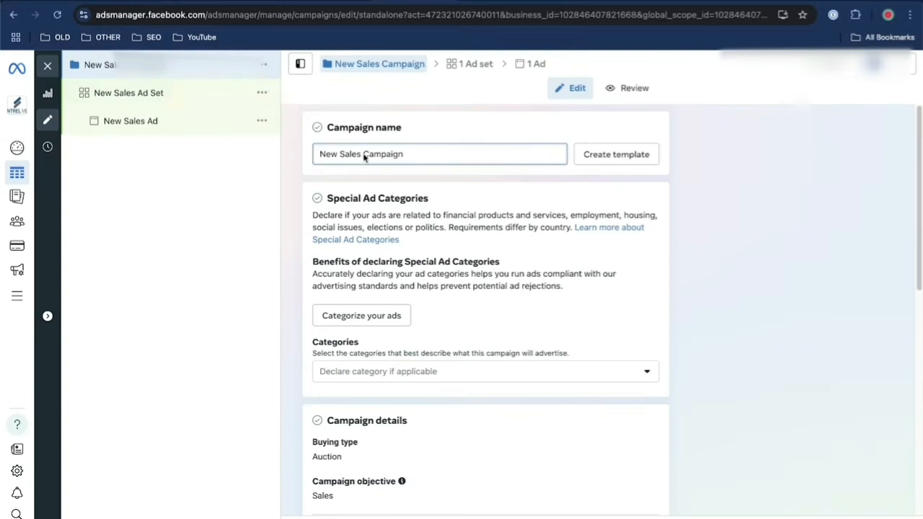
{"action": "triple_click", "coordinate": [364, 157]}
{"action": "type", "text": "Perfect Putt "}
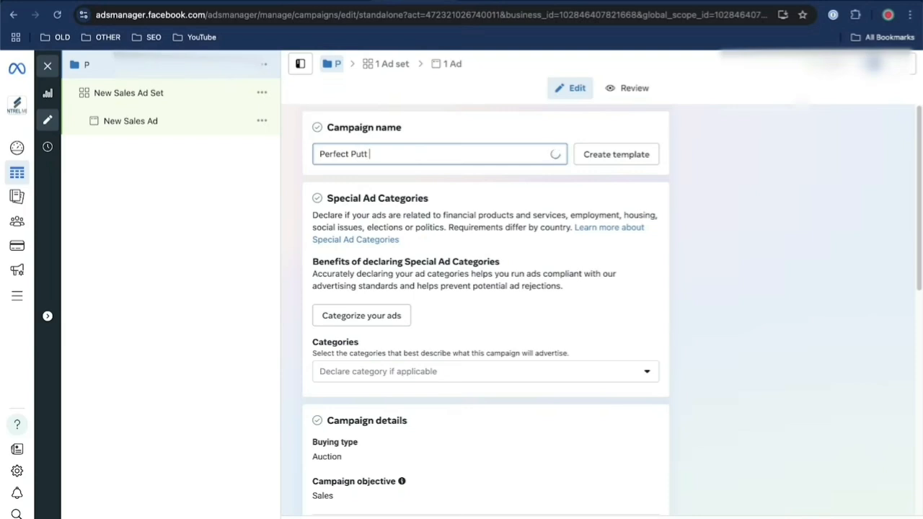
{"action": "type", "text": "Kit - Campaign 1"}
{"action": "scroll", "coordinate": [504, 202], "scroll_direction": "down", "scroll_amount": 1}
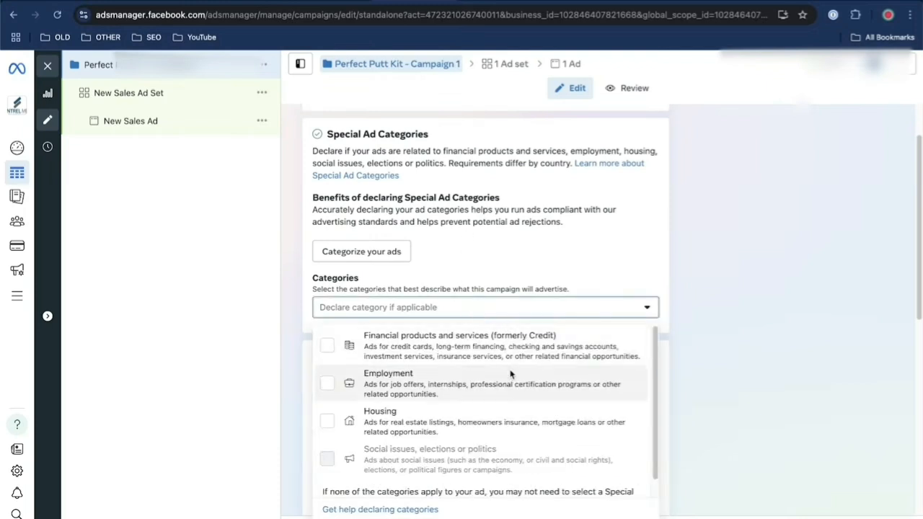
Leave the special ad categories undeclared and turn off Advantage+ catalog ads for the campaign
{"action": "left_click", "coordinate": [643, 308]}
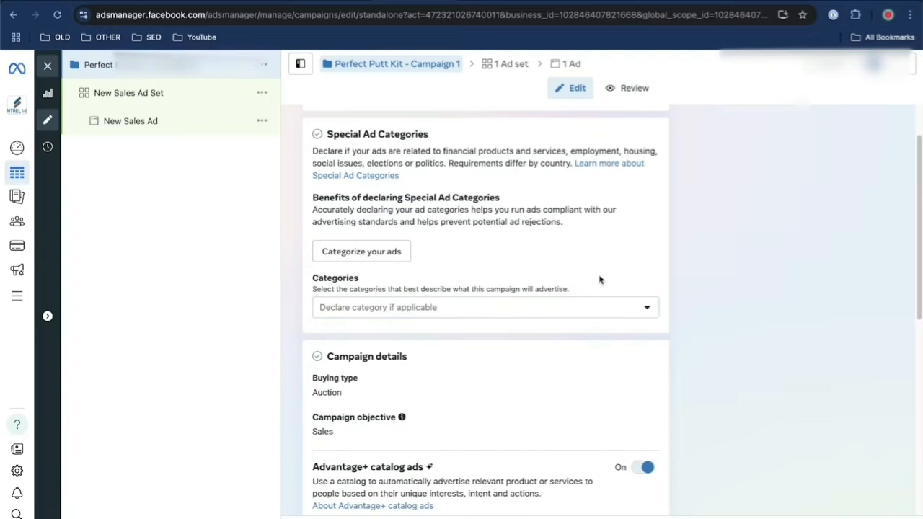
{"action": "scroll", "coordinate": [599, 279], "scroll_direction": "down", "scroll_amount": 3}
{"action": "scroll", "coordinate": [599, 280], "scroll_direction": "down", "scroll_amount": 1}
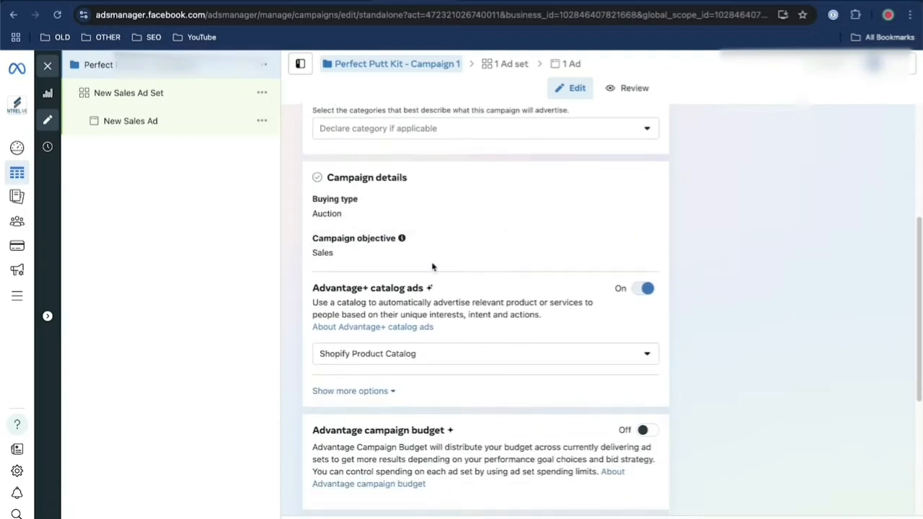
{"action": "scroll", "coordinate": [711, 344], "scroll_direction": "down", "scroll_amount": 2}
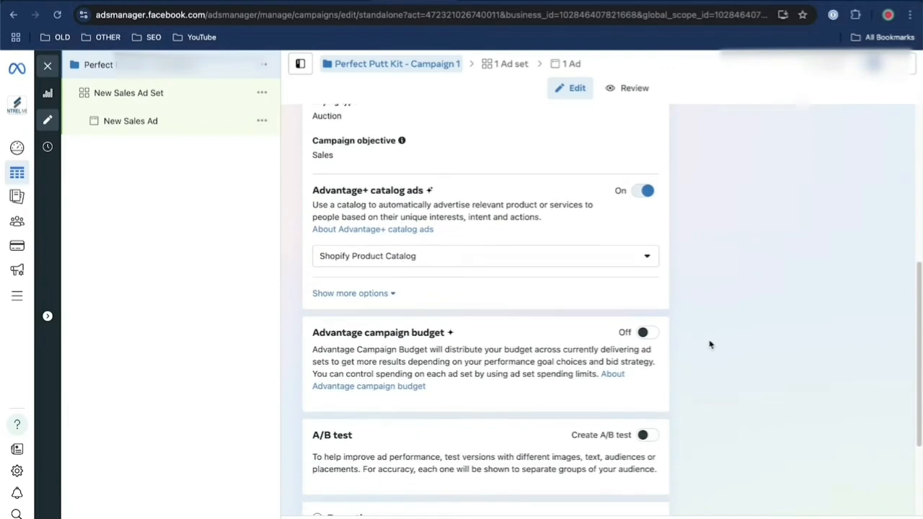
{"action": "left_click", "coordinate": [647, 191]}
Turn on Advantage campaign budget and set the daily budget to $50.00
{"action": "scroll", "coordinate": [630, 262], "scroll_direction": "down", "scroll_amount": 1}
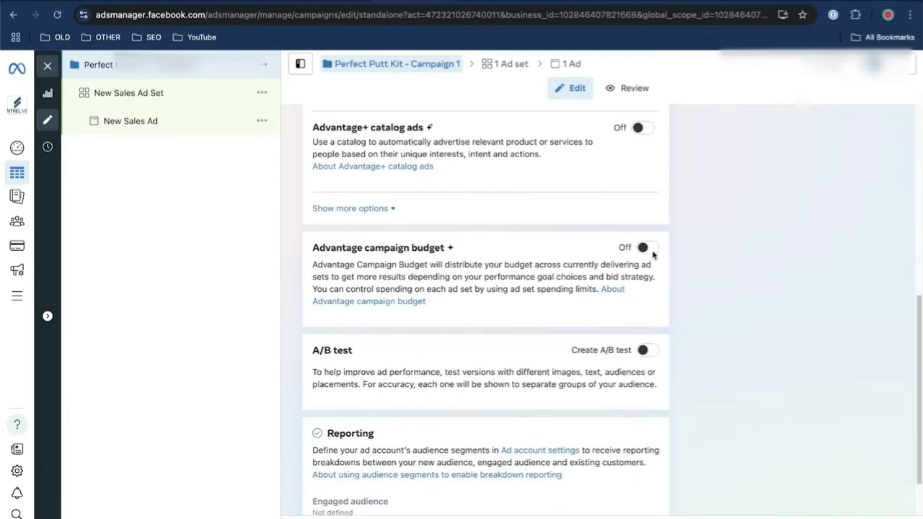
{"action": "left_click", "coordinate": [644, 248]}
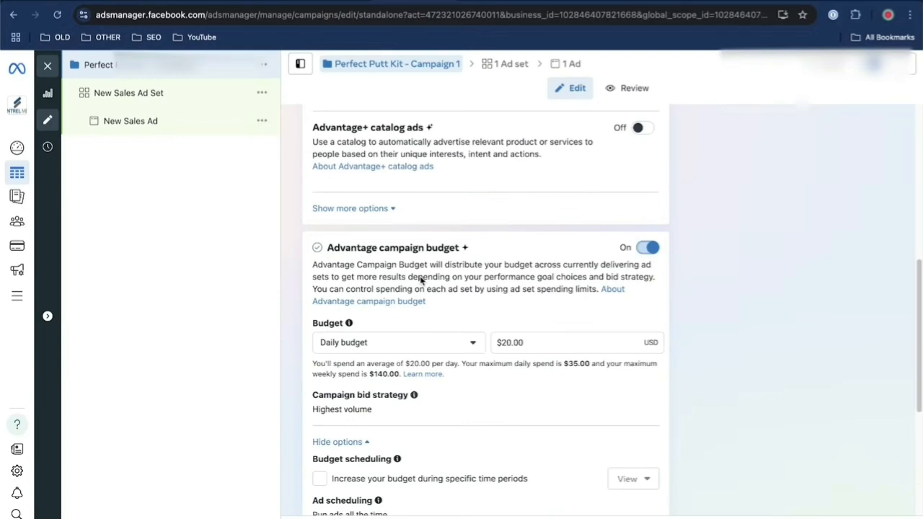
{"action": "scroll", "coordinate": [538, 350], "scroll_direction": "down", "scroll_amount": 2}
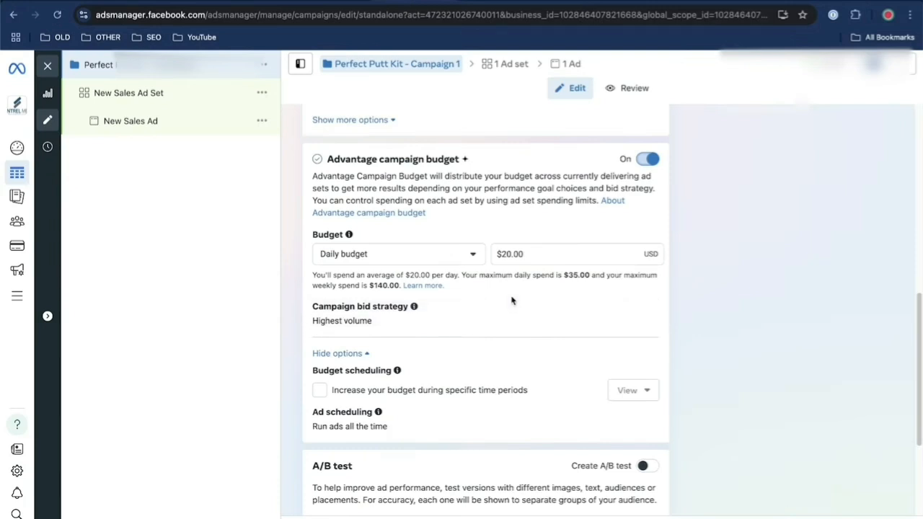
{"action": "left_click", "coordinate": [508, 258]}
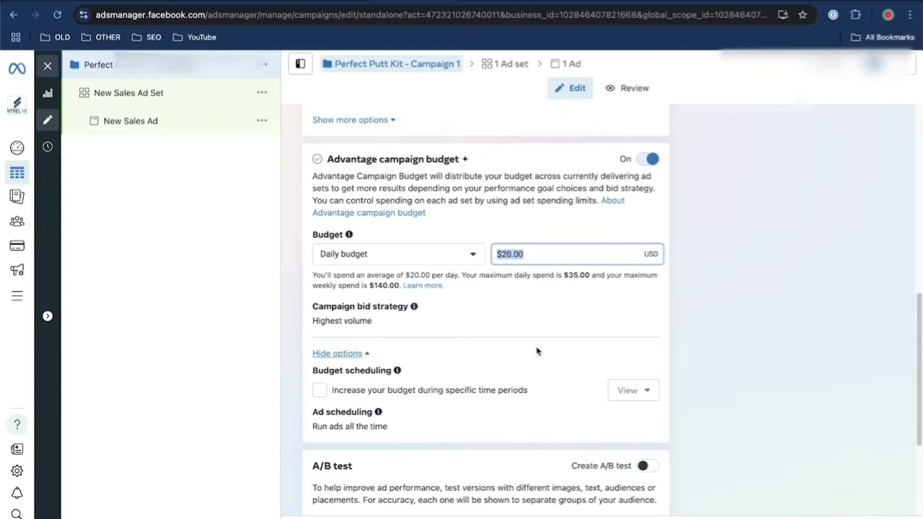
{"action": "type", "text": "50"}
{"action": "left_click", "coordinate": [546, 318]}
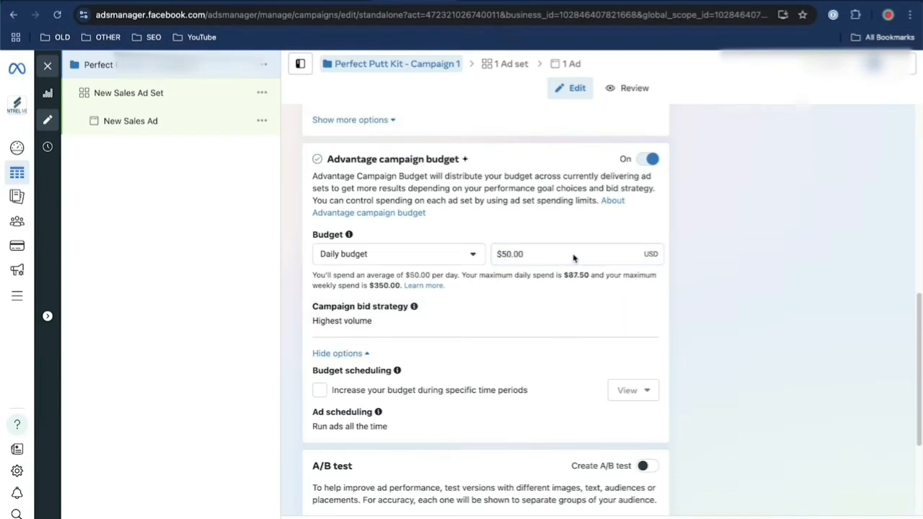
Try the budget scheduling option that increases the budget during specific time periods, and switch it back off
{"action": "scroll", "coordinate": [680, 290], "scroll_direction": "down", "scroll_amount": 1}
{"action": "scroll", "coordinate": [679, 290], "scroll_direction": "down", "scroll_amount": 2}
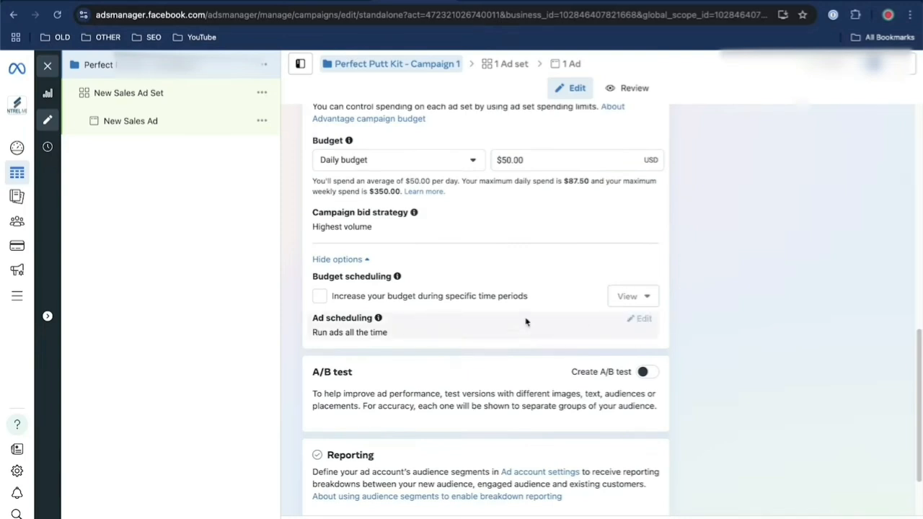
{"action": "left_click", "coordinate": [317, 295]}
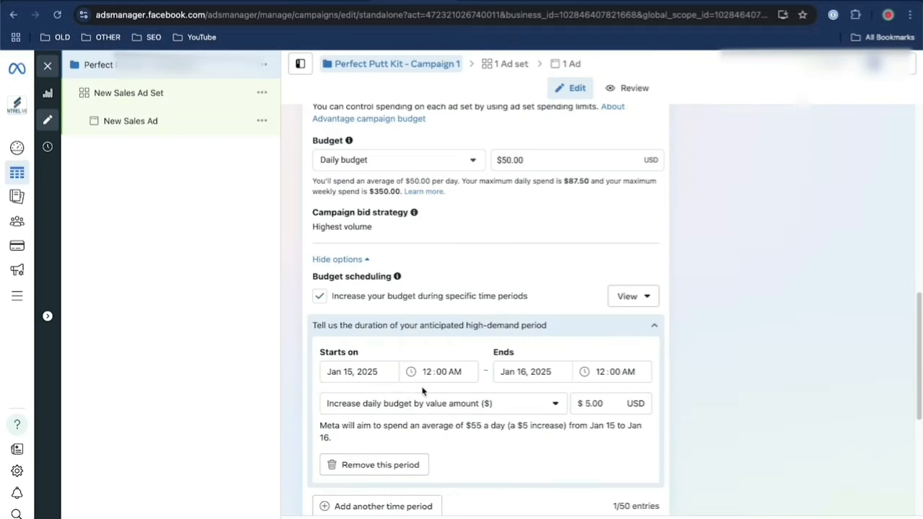
{"action": "left_click", "coordinate": [319, 299]}
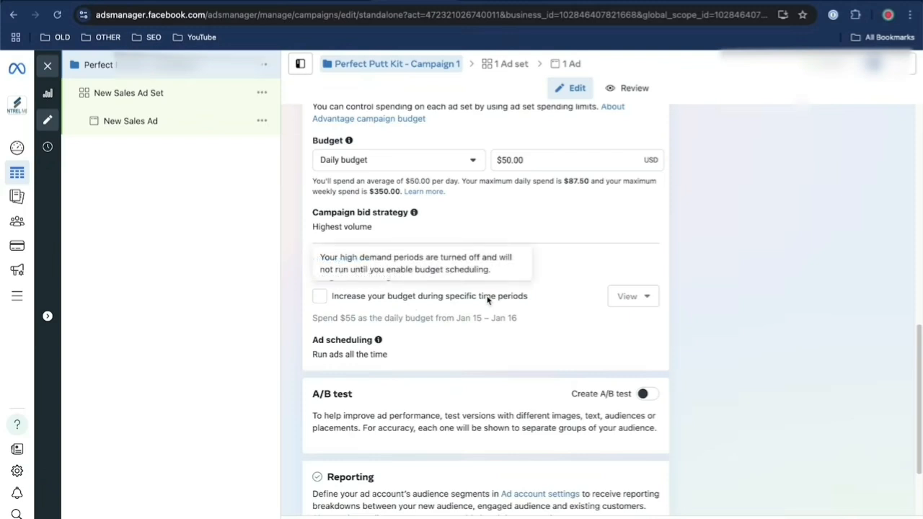
Continue to the campaign's ad set and rename it "Ad Set 1"
{"action": "scroll", "coordinate": [487, 299], "scroll_direction": "down", "scroll_amount": 1}
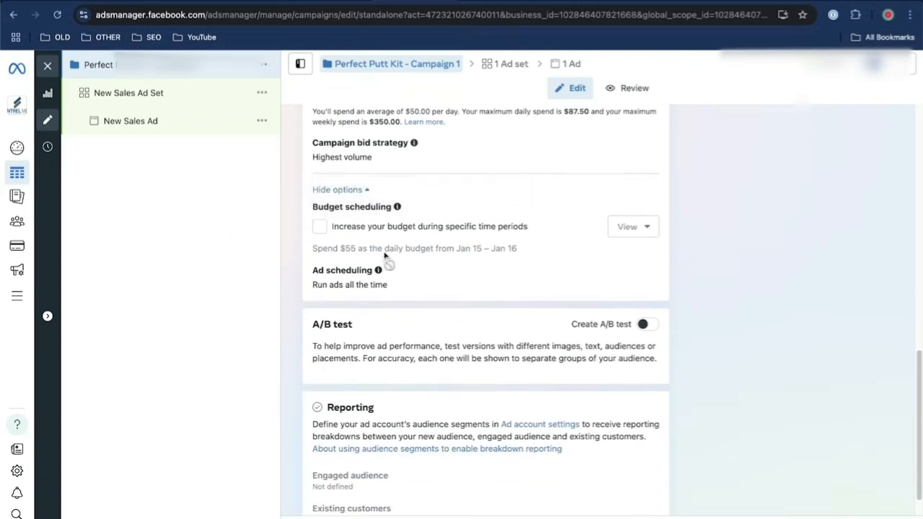
{"action": "scroll", "coordinate": [524, 306], "scroll_direction": "down", "scroll_amount": 1}
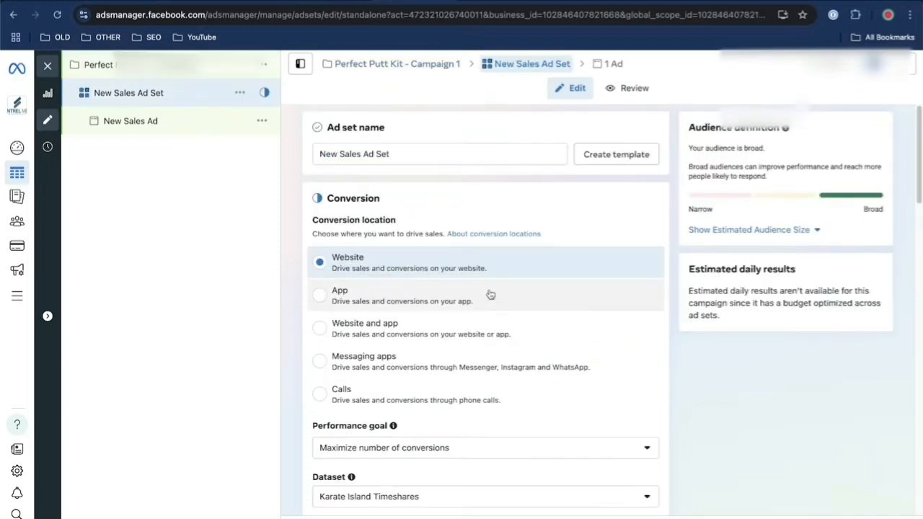
{"action": "left_click", "coordinate": [385, 154]}
{"action": "left_click_drag", "start_coordinate": [385, 154], "coordinate": [310, 162]}
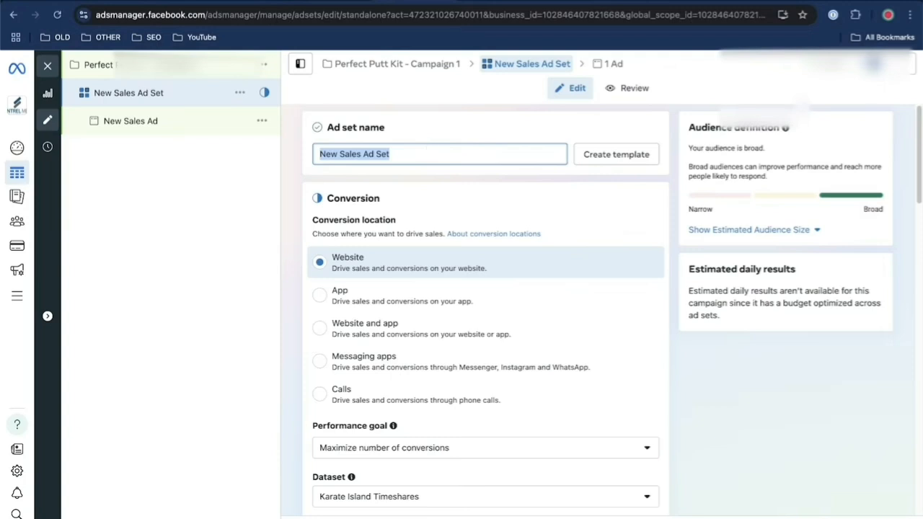
{"action": "type", "text": "Ad Set"}
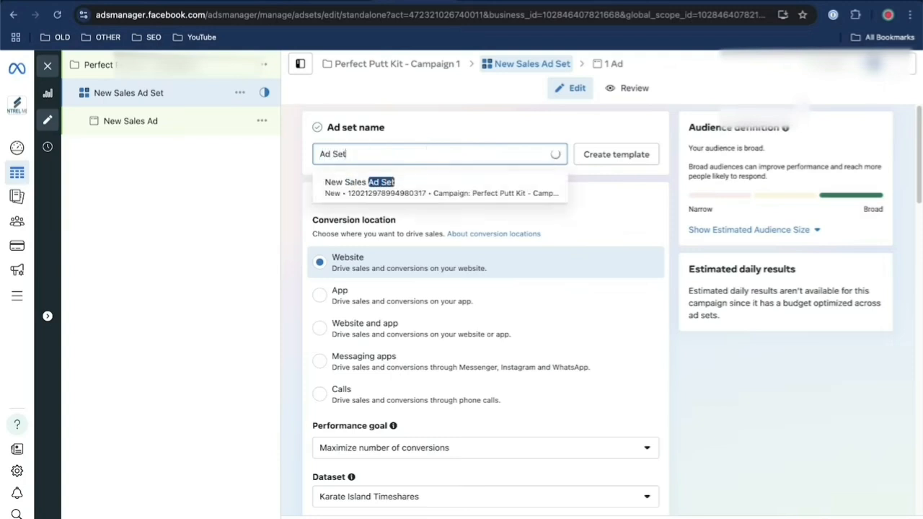
{"action": "type", "text": " 1"}
Examine the available datasets and performance goals for the ad set's Website conversions without changing the selection
{"action": "scroll", "coordinate": [361, 265], "scroll_direction": "down", "scroll_amount": 1}
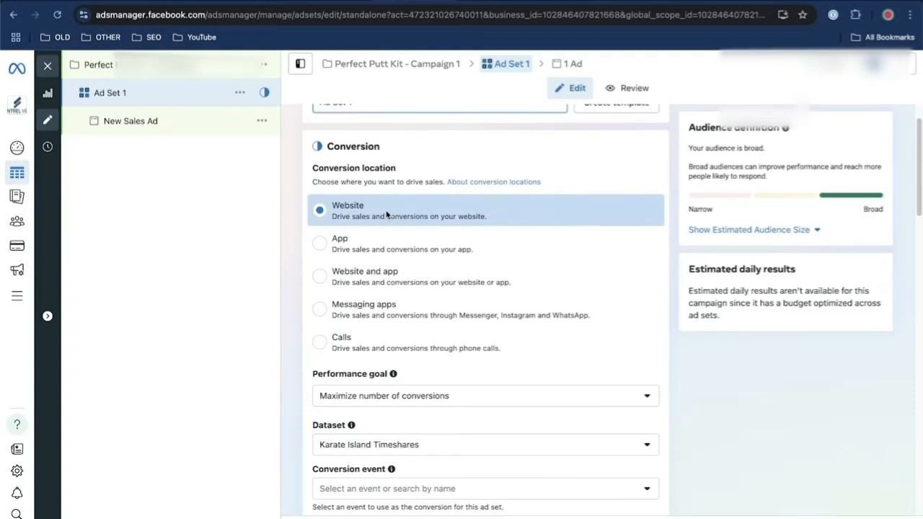
{"action": "scroll", "coordinate": [432, 317], "scroll_direction": "down", "scroll_amount": 2}
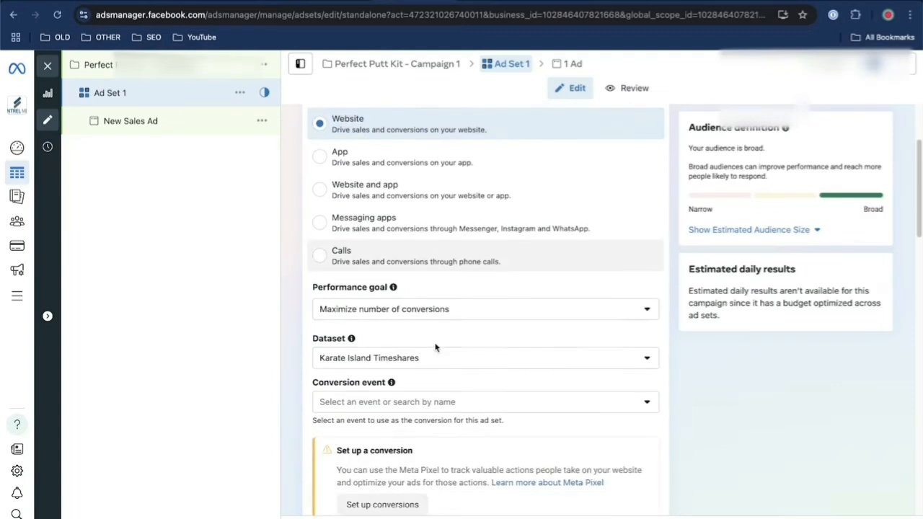
{"action": "left_click", "coordinate": [408, 347]}
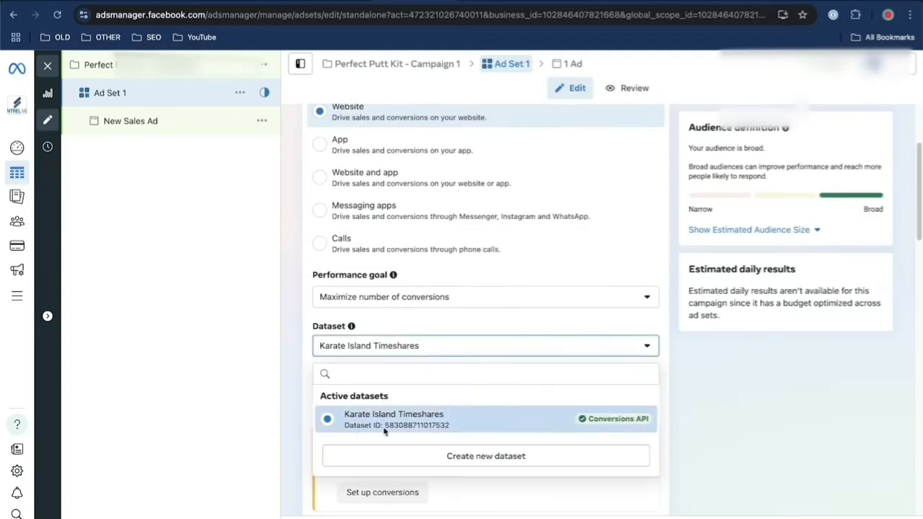
{"action": "left_click", "coordinate": [431, 298]}
{"action": "left_click", "coordinate": [431, 298]}
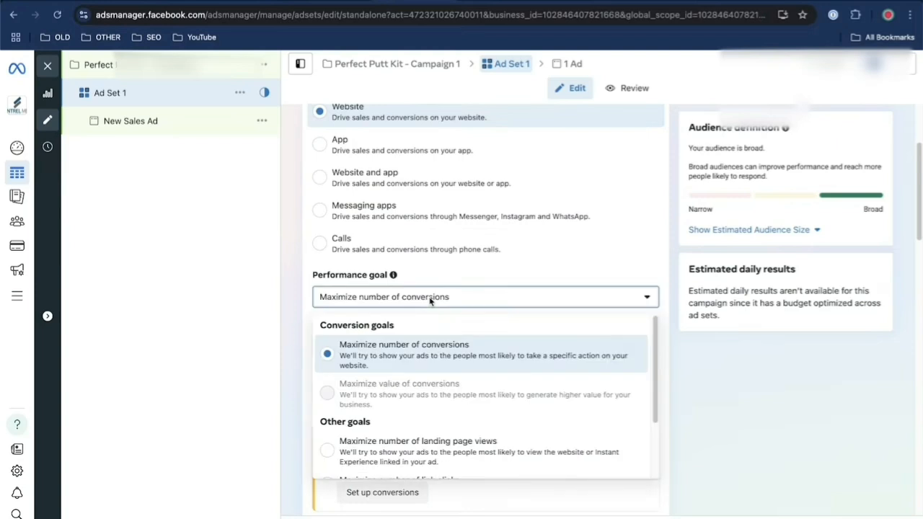
{"action": "scroll", "coordinate": [474, 360], "scroll_direction": "down", "scroll_amount": 2}
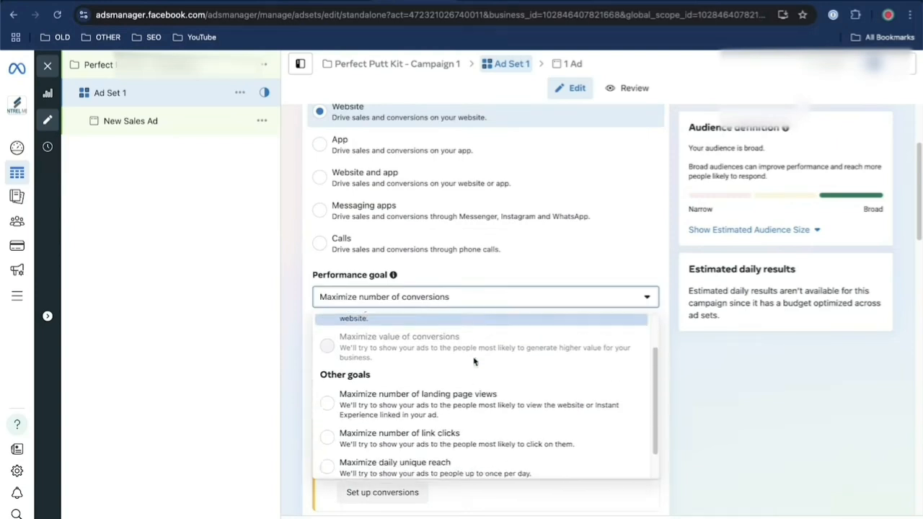
{"action": "scroll", "coordinate": [473, 360], "scroll_direction": "up", "scroll_amount": 1}
{"action": "scroll", "coordinate": [474, 361], "scroll_direction": "down", "scroll_amount": 1}
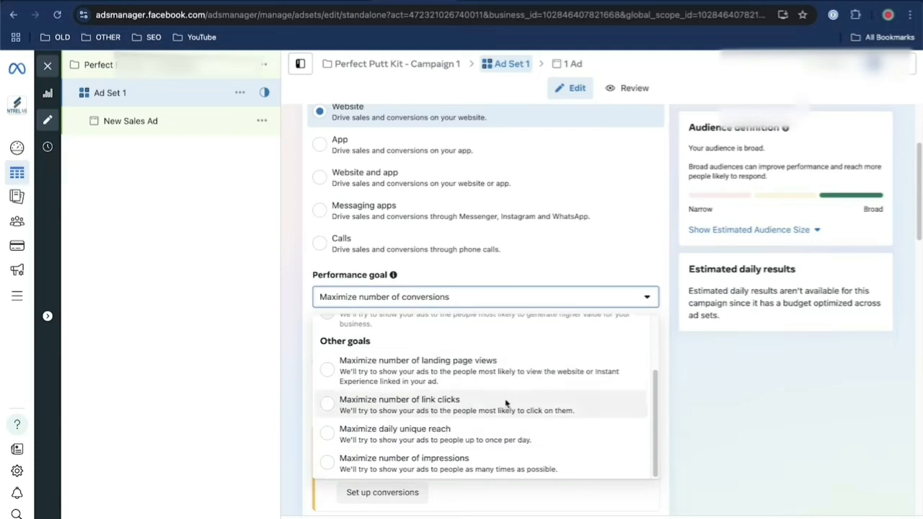
{"action": "left_click", "coordinate": [564, 286]}
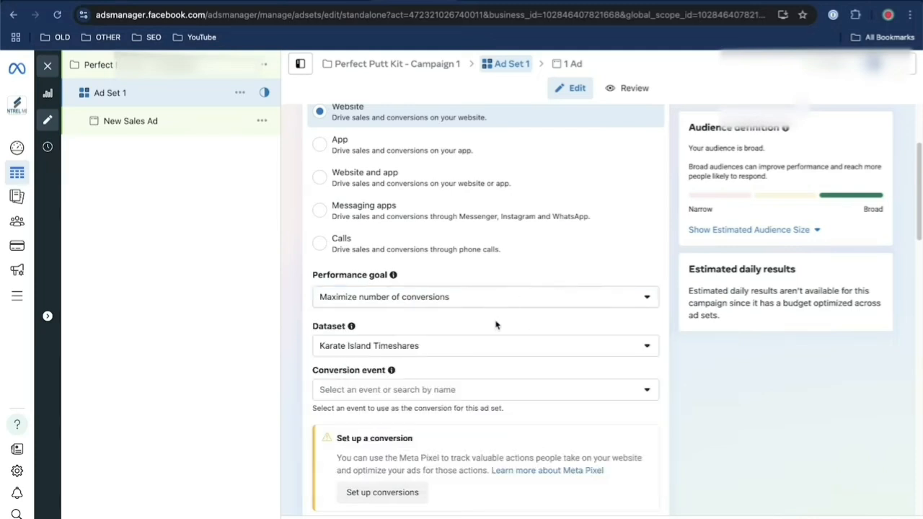
Set the ad set's conversion event to Purchase
{"action": "scroll", "coordinate": [499, 375], "scroll_direction": "down", "scroll_amount": 3}
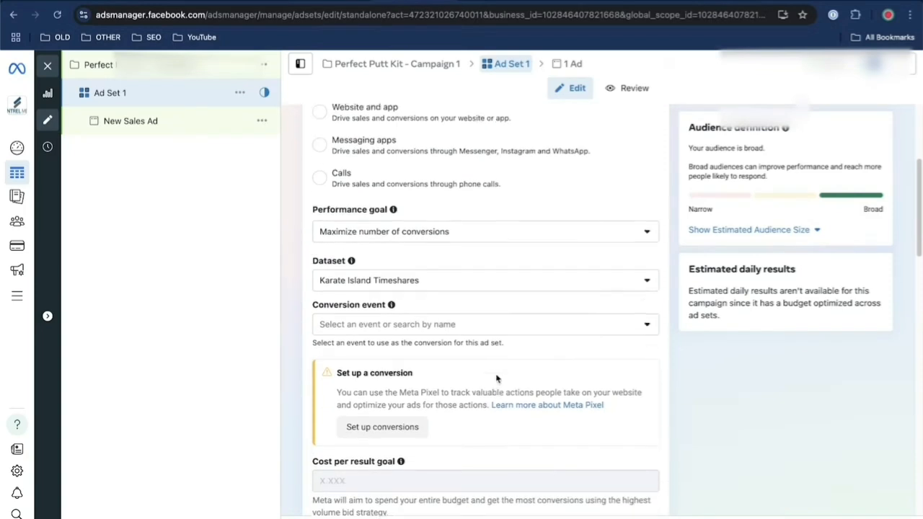
{"action": "left_click", "coordinate": [438, 298]}
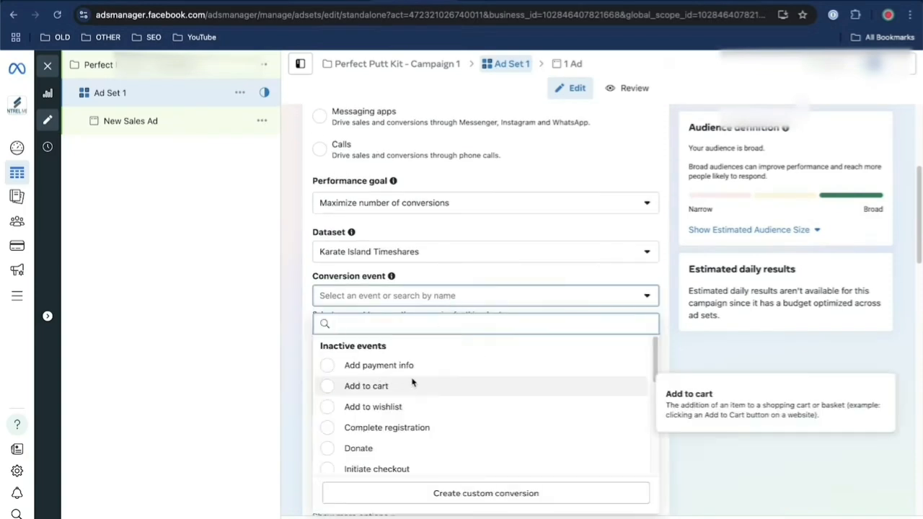
{"action": "scroll", "coordinate": [389, 380], "scroll_direction": "down", "scroll_amount": 3}
{"action": "left_click", "coordinate": [384, 378]}
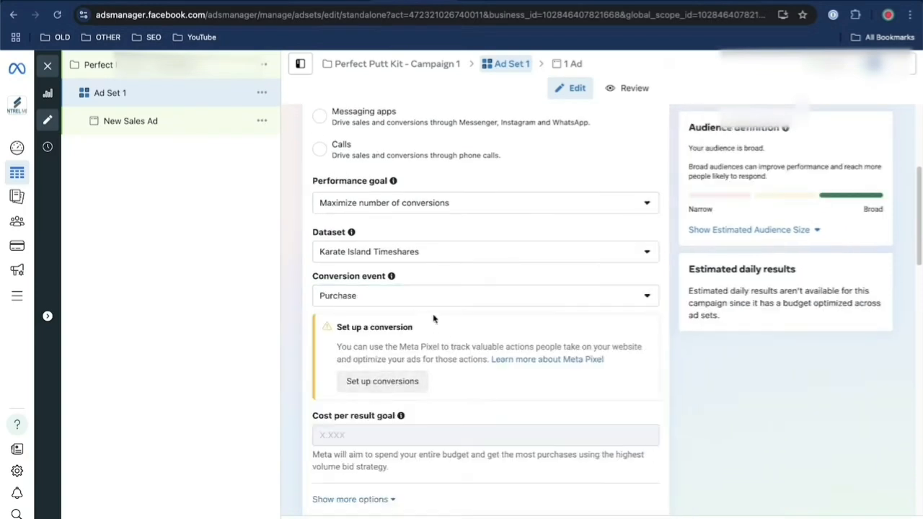
{"action": "left_click", "coordinate": [408, 297]}
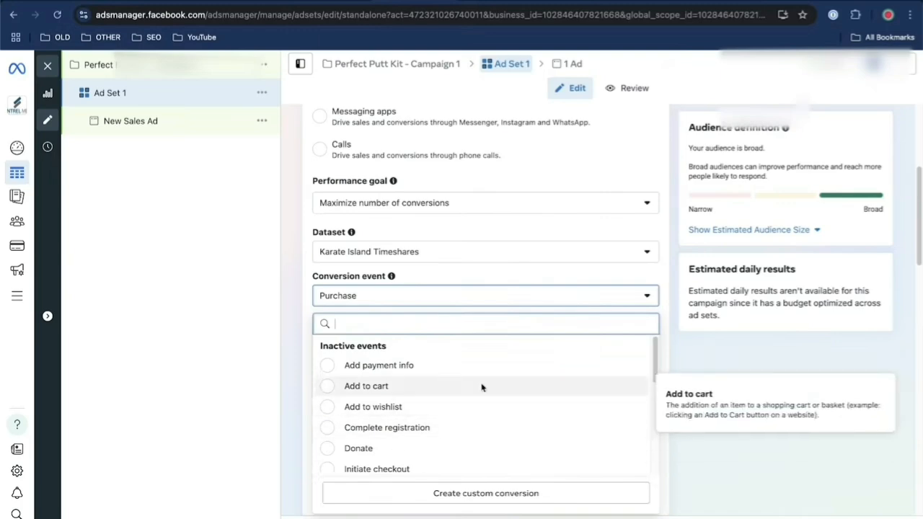
{"action": "left_click", "coordinate": [646, 94]}
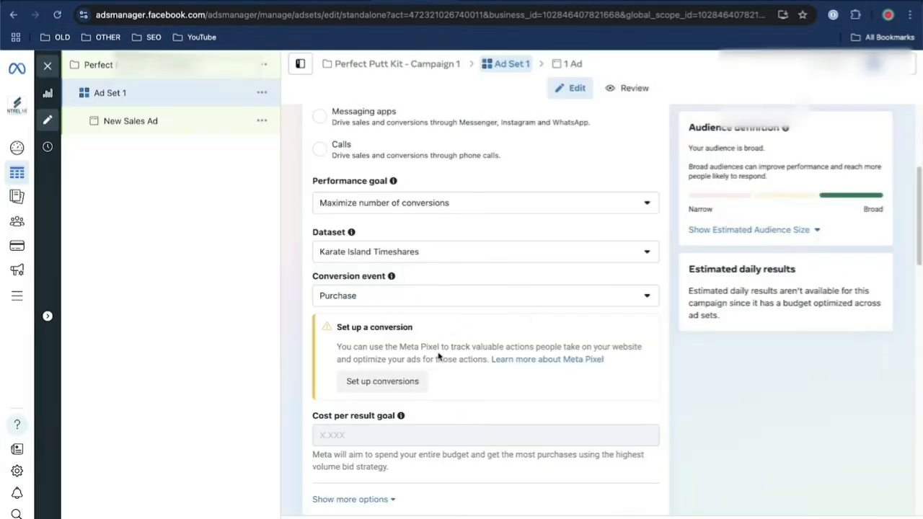
Open conversion tracking setup with standard events and examine the Ecommerce and retail events, including Purchase
{"action": "left_click", "coordinate": [402, 384]}
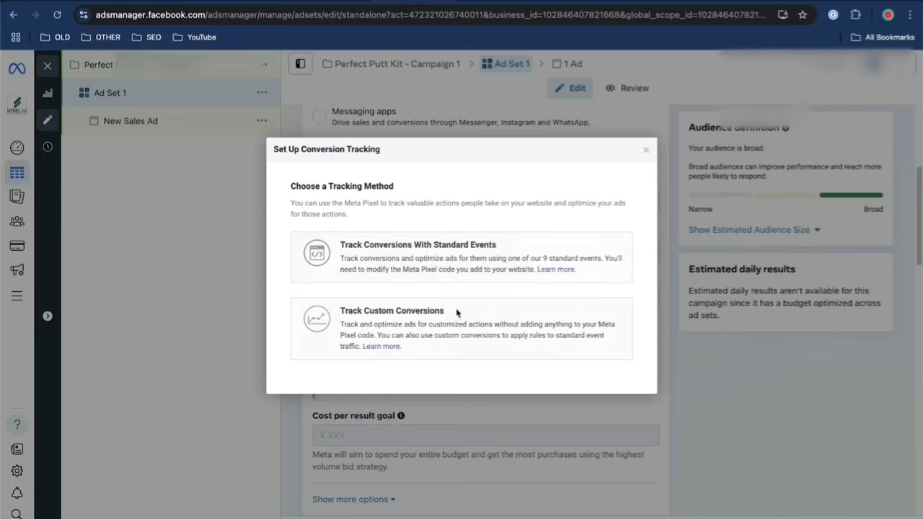
{"action": "left_click", "coordinate": [509, 271]}
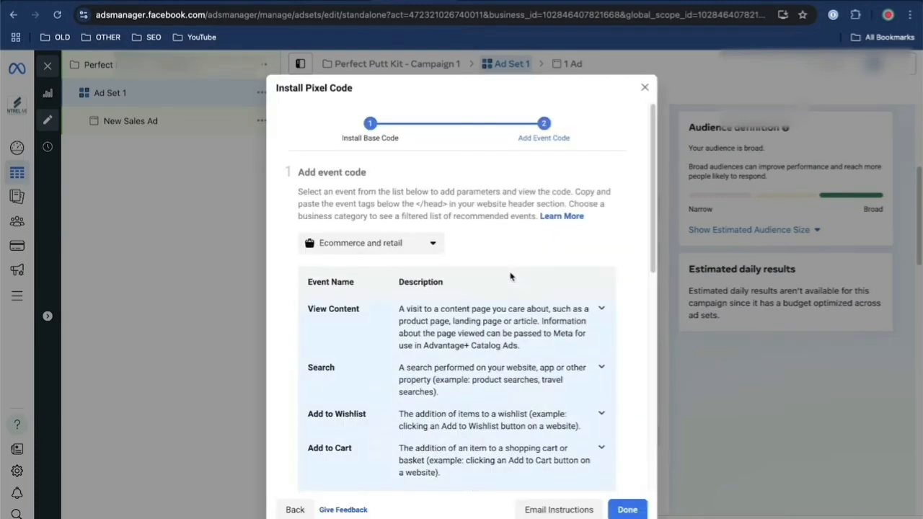
{"action": "left_click", "coordinate": [402, 243]}
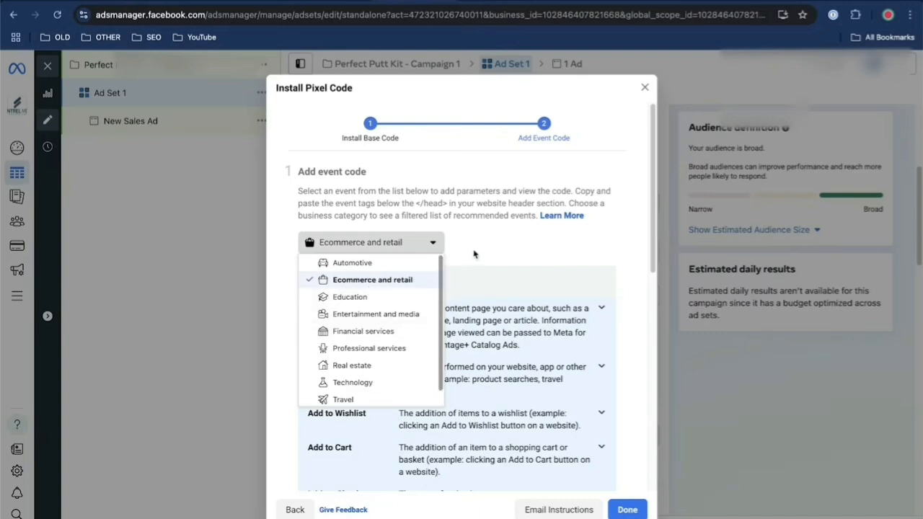
{"action": "left_click", "coordinate": [514, 245]}
{"action": "scroll", "coordinate": [393, 407], "scroll_direction": "down", "scroll_amount": 3}
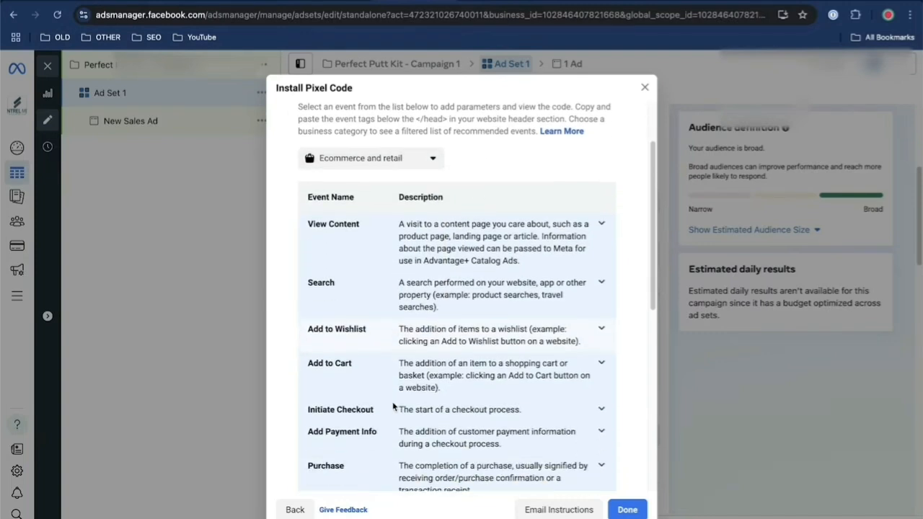
{"action": "scroll", "coordinate": [393, 407], "scroll_direction": "down", "scroll_amount": 3}
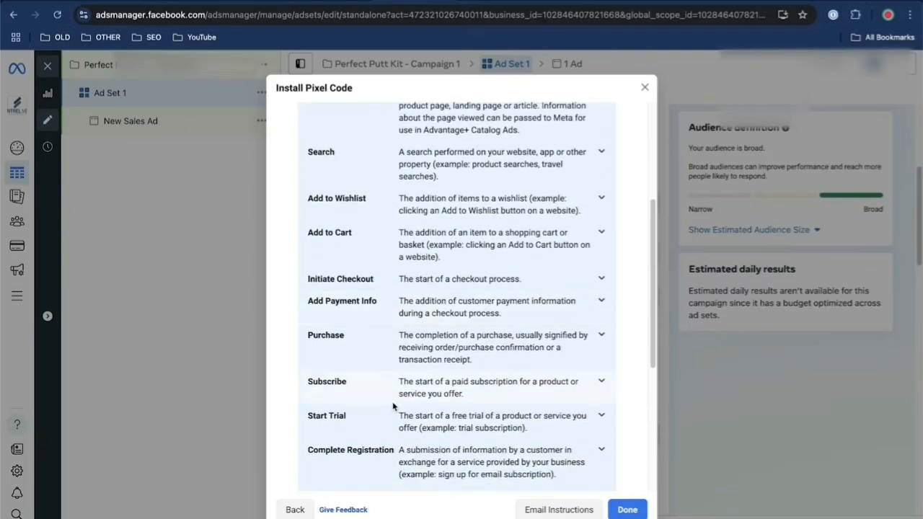
{"action": "left_click", "coordinate": [321, 344]}
Open the Test Events tool for the pixel and finish the Install Pixel Code setup
{"action": "scroll", "coordinate": [495, 377], "scroll_direction": "down", "scroll_amount": 5}
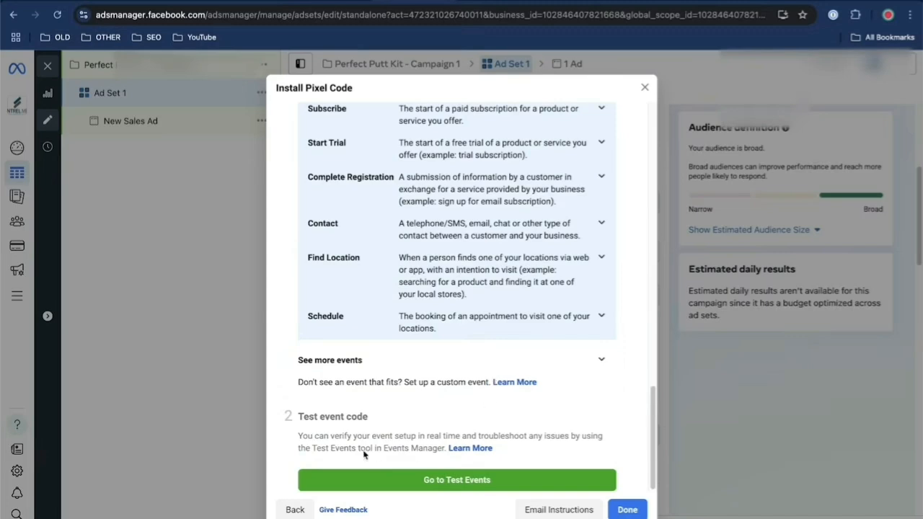
{"action": "left_click", "coordinate": [402, 480]}
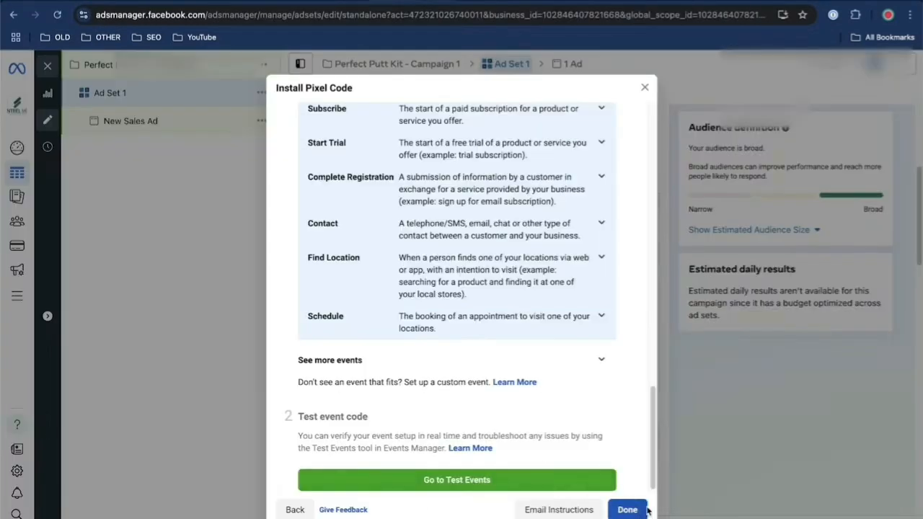
{"action": "left_click", "coordinate": [626, 507]}
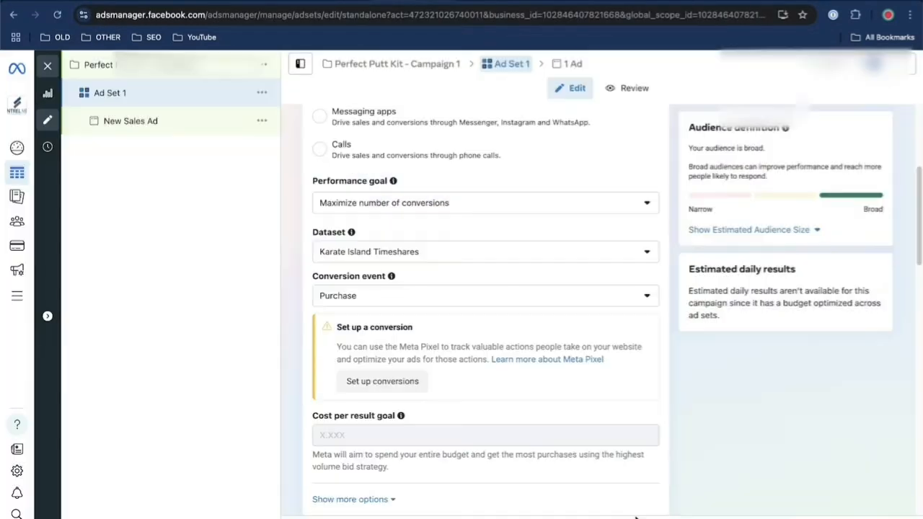
Examine the ad set's budget and schedule, audience controls with the included location, and the Advantage+ audience section
{"action": "scroll", "coordinate": [497, 425], "scroll_direction": "down", "scroll_amount": 6}
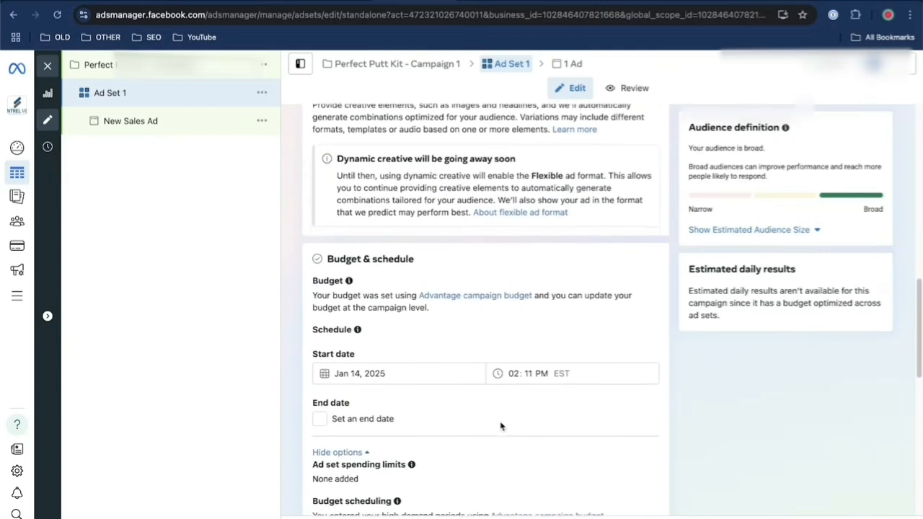
{"action": "scroll", "coordinate": [500, 426], "scroll_direction": "down", "scroll_amount": 1}
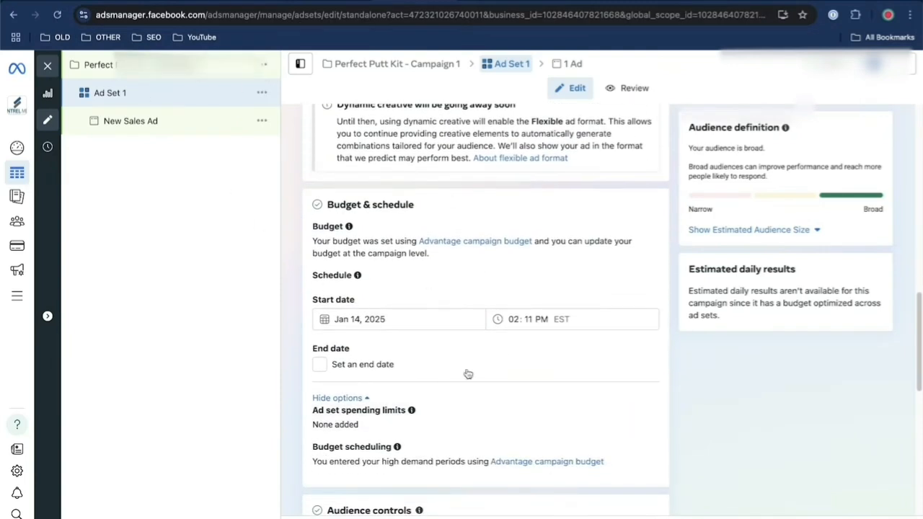
{"action": "scroll", "coordinate": [526, 399], "scroll_direction": "down", "scroll_amount": 1}
{"action": "scroll", "coordinate": [526, 398], "scroll_direction": "down", "scroll_amount": 4}
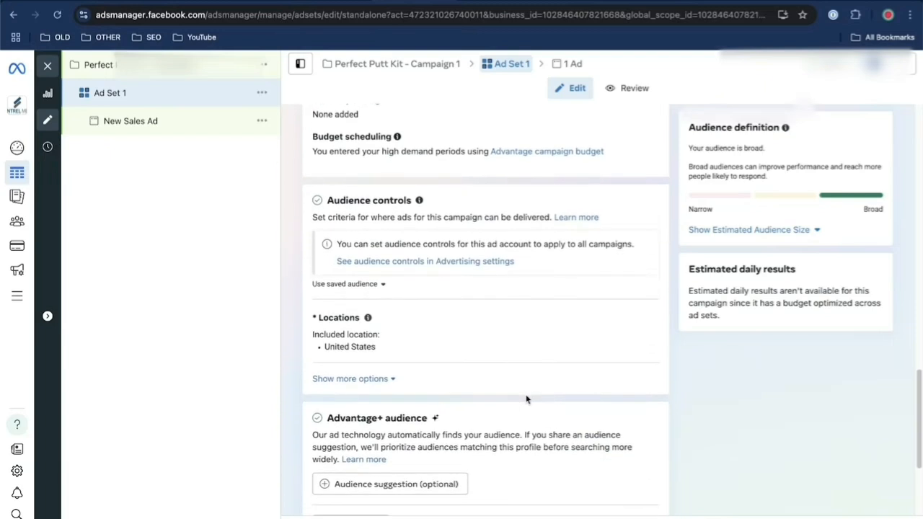
{"action": "scroll", "coordinate": [526, 398], "scroll_direction": "down", "scroll_amount": 1}
{"action": "scroll", "coordinate": [526, 398], "scroll_direction": "down", "scroll_amount": 1}
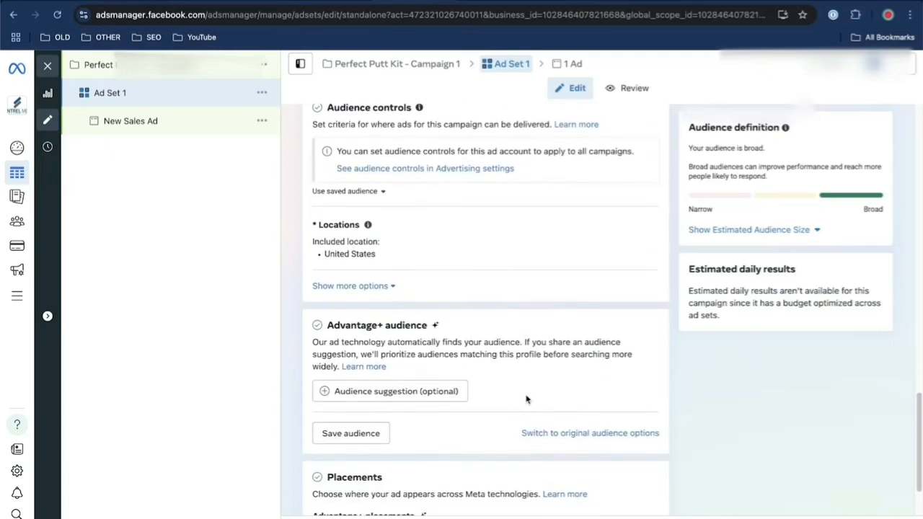
{"action": "scroll", "coordinate": [526, 398], "scroll_direction": "up", "scroll_amount": 1}
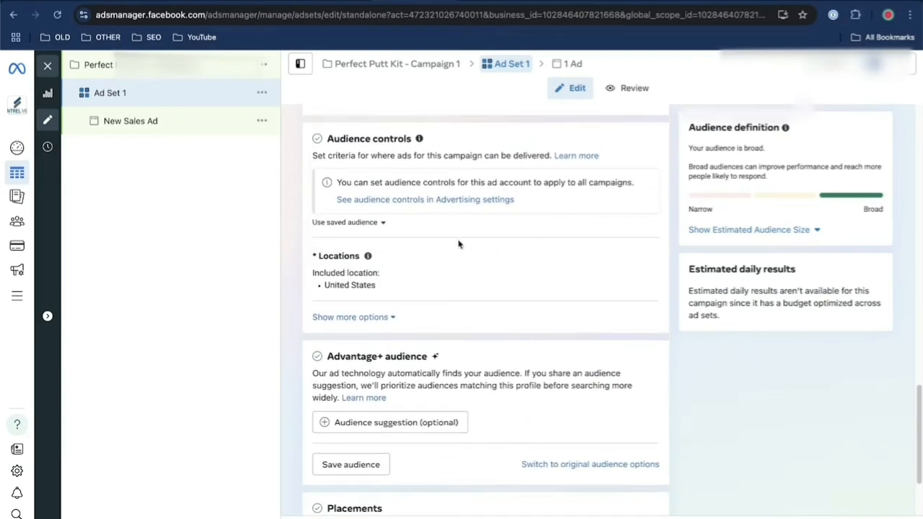
{"action": "left_click_drag", "start_coordinate": [324, 284], "coordinate": [378, 286]}
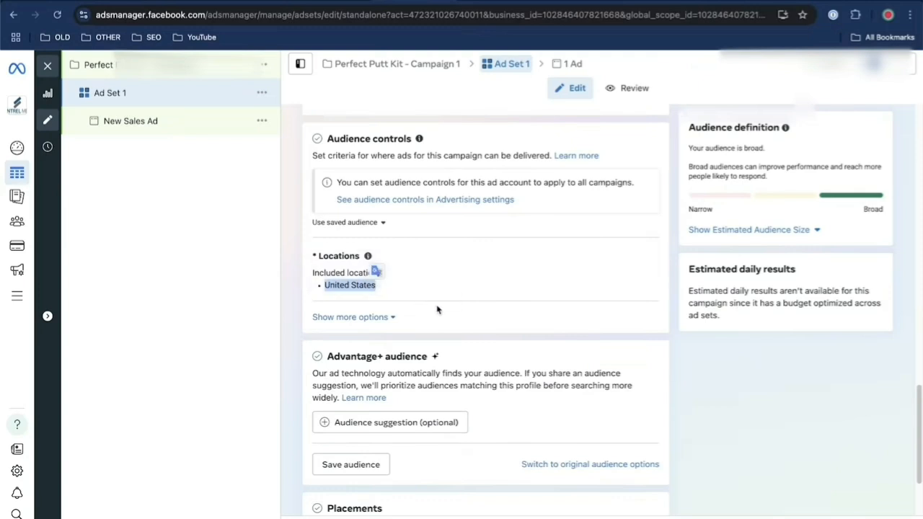
{"action": "scroll", "coordinate": [504, 333], "scroll_direction": "down", "scroll_amount": 3}
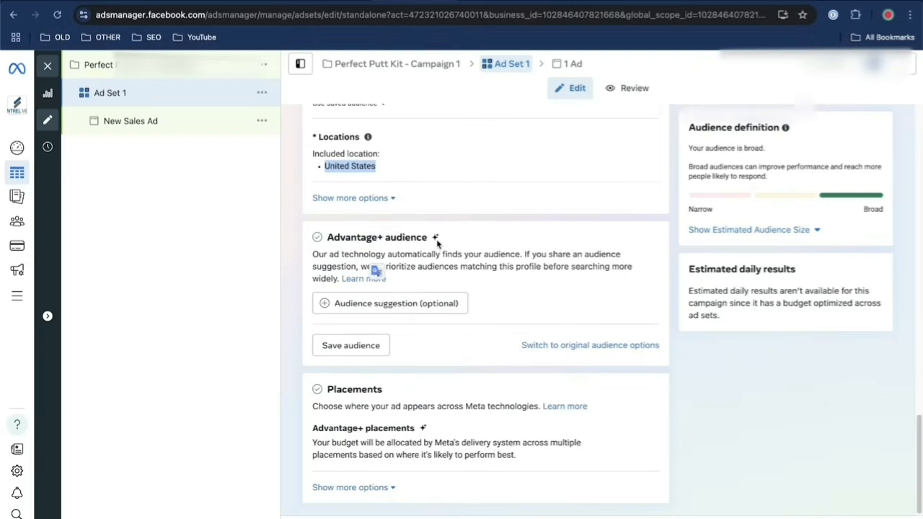
{"action": "left_click_drag", "start_coordinate": [413, 254], "coordinate": [542, 262]}
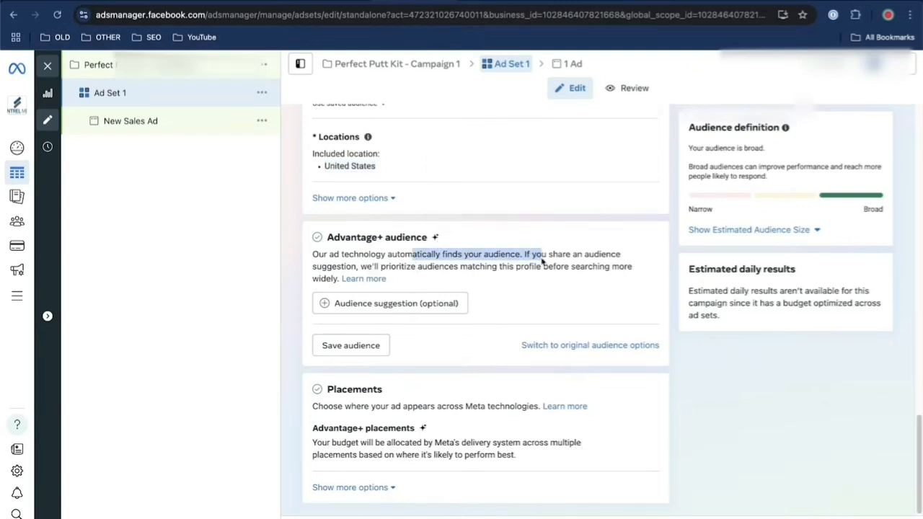
{"action": "left_click", "coordinate": [469, 278]}
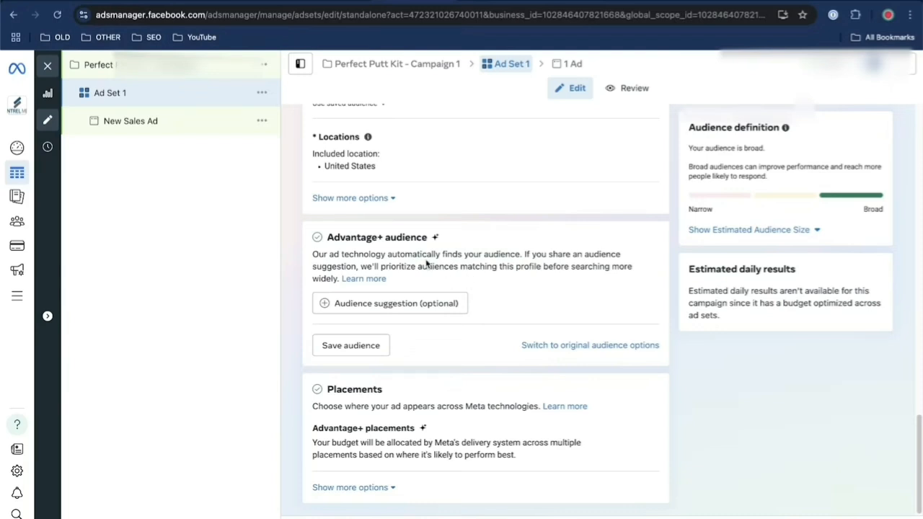
Switch the ad set from Advantage+ audience to the original audience options
{"action": "left_click", "coordinate": [554, 345]}
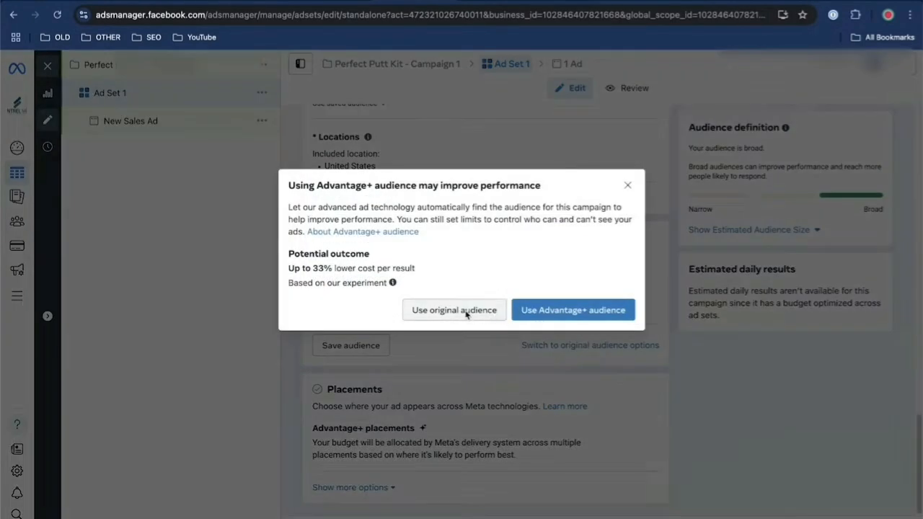
{"action": "left_click", "coordinate": [466, 311]}
{"action": "scroll", "coordinate": [464, 314], "scroll_direction": "down", "scroll_amount": 5}
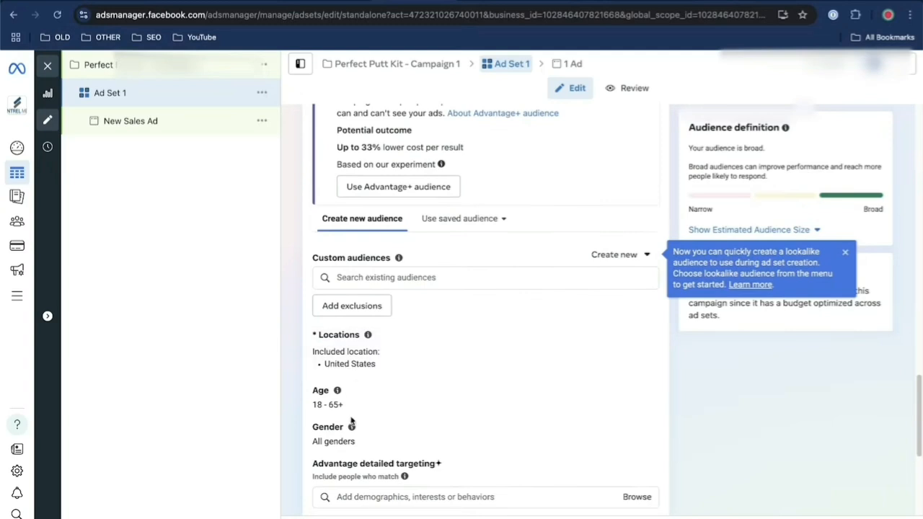
Examine the ad set's custom audience, age, gender, detailed targeting and language fields, and the additional options under Placements
{"action": "scroll", "coordinate": [423, 442], "scroll_direction": "down", "scroll_amount": 1}
{"action": "scroll", "coordinate": [423, 443], "scroll_direction": "down", "scroll_amount": 1}
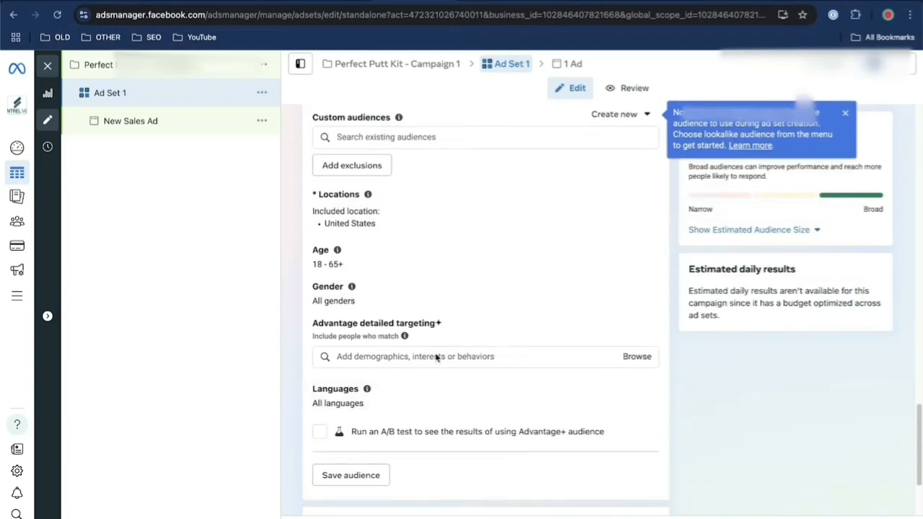
{"action": "scroll", "coordinate": [404, 408], "scroll_direction": "up", "scroll_amount": 3}
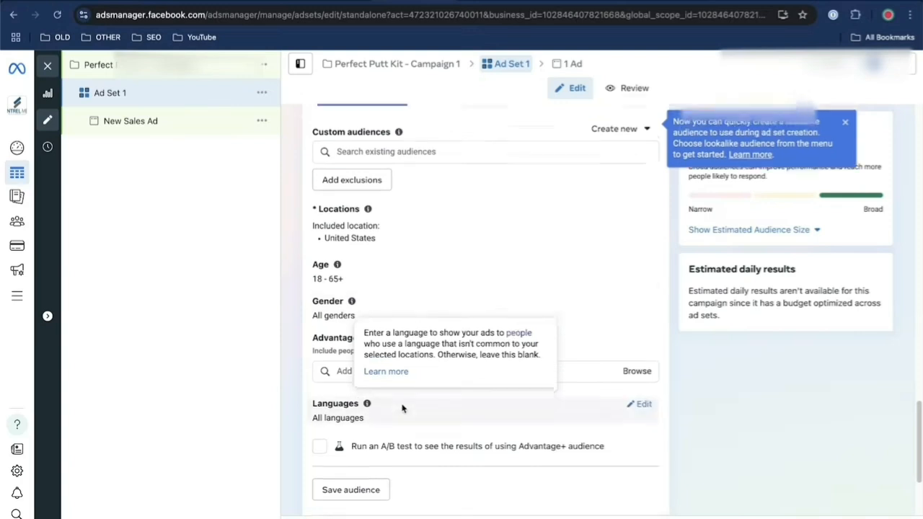
{"action": "scroll", "coordinate": [402, 409], "scroll_direction": "down", "scroll_amount": 1}
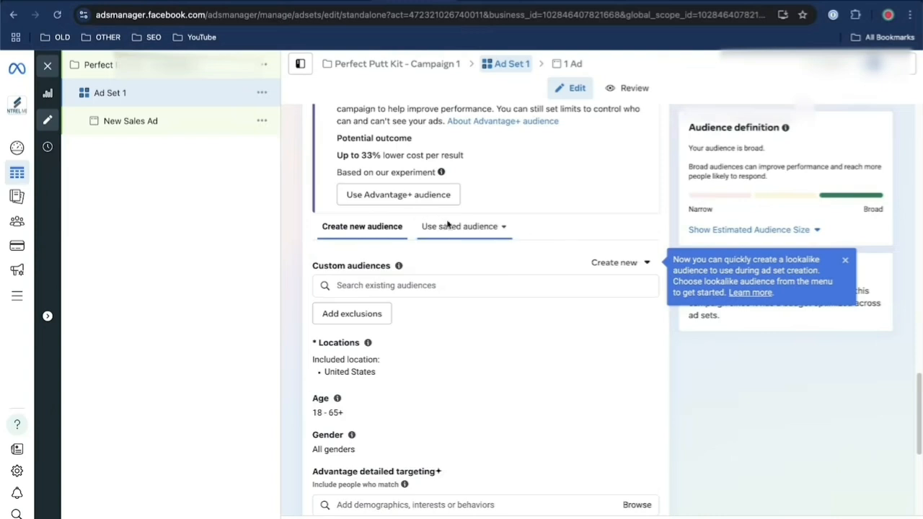
{"action": "scroll", "coordinate": [540, 288], "scroll_direction": "up", "scroll_amount": 2}
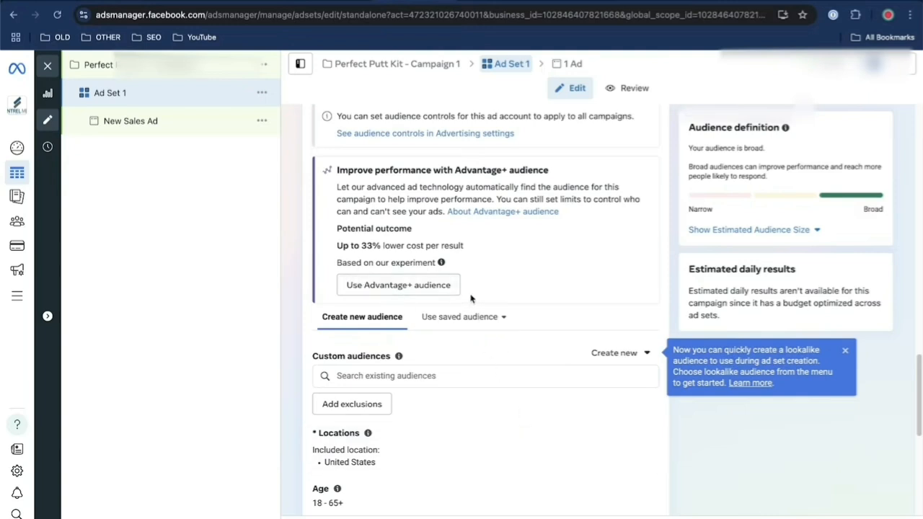
{"action": "scroll", "coordinate": [584, 257], "scroll_direction": "down", "scroll_amount": 5}
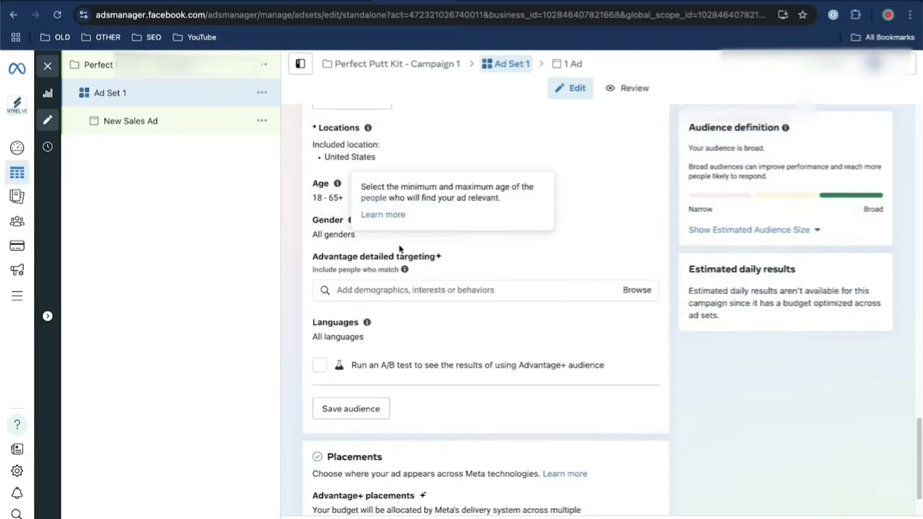
{"action": "scroll", "coordinate": [402, 258], "scroll_direction": "down", "scroll_amount": 2}
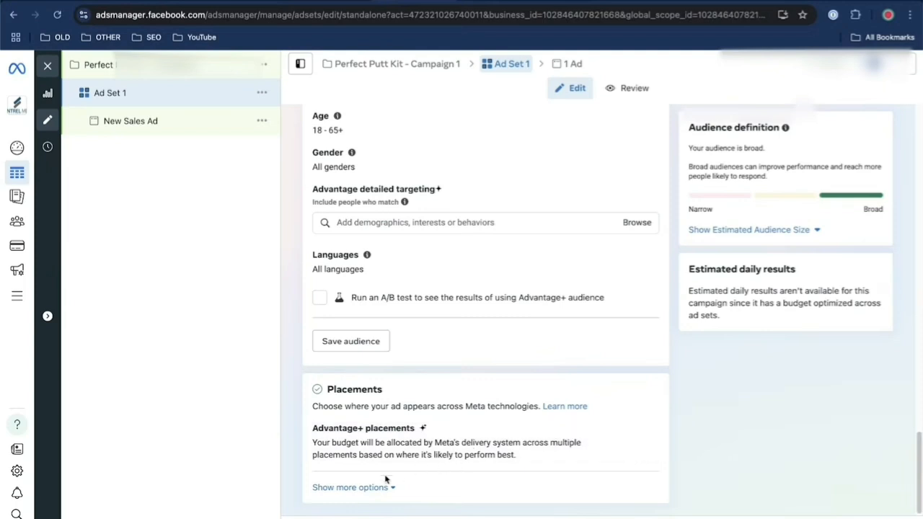
{"action": "left_click", "coordinate": [360, 488]}
{"action": "scroll", "coordinate": [496, 447], "scroll_direction": "down", "scroll_amount": 3}
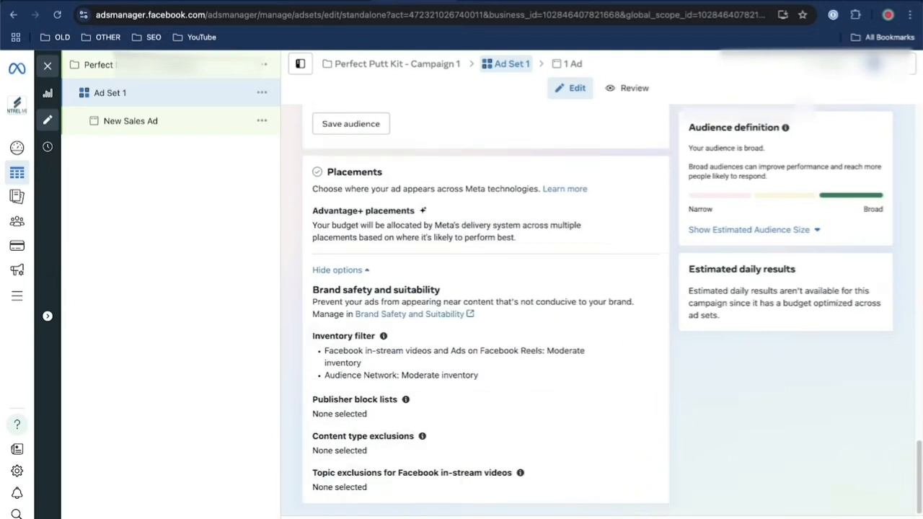
Proceed to the ad level and rename the new sales ad as Video Ad 1
{"action": "left_click", "coordinate": [888, 518]}
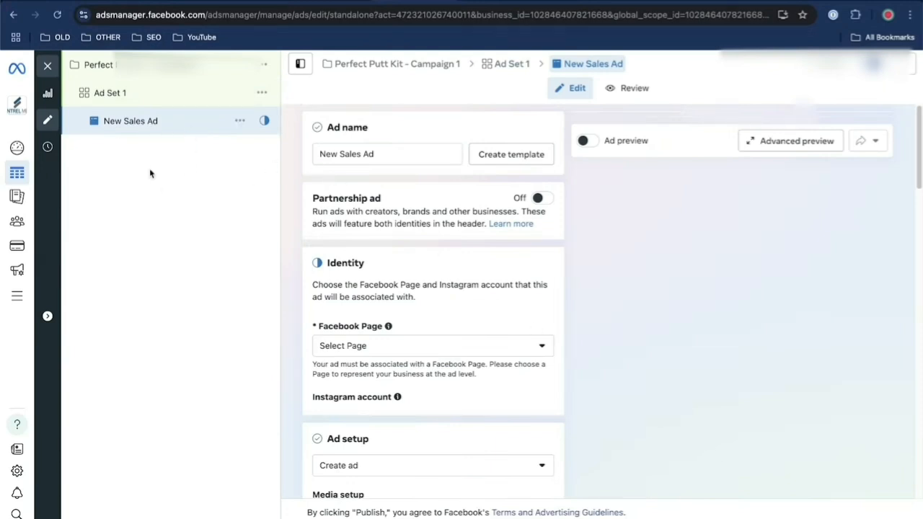
{"action": "left_click", "coordinate": [352, 161]}
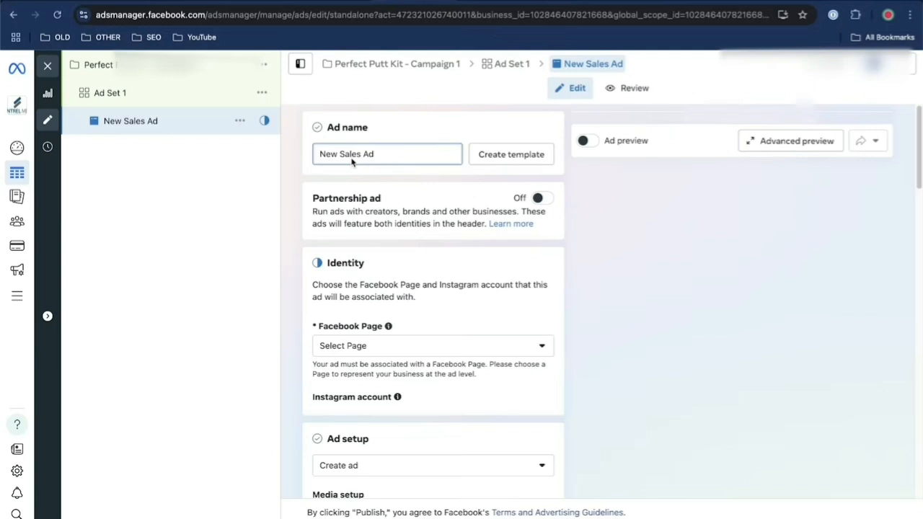
{"action": "triple_click", "coordinate": [351, 161]}
{"action": "type", "text": "Video Ad 1"}
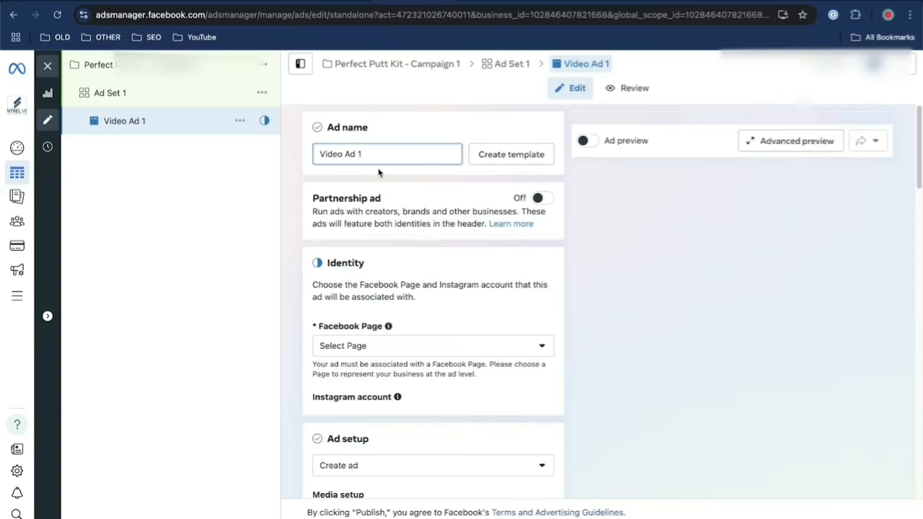
Set the ad's Facebook Page to Karate Island Timeshares and keep Use Facebook Page as the Instagram account
{"action": "scroll", "coordinate": [415, 258], "scroll_direction": "down", "scroll_amount": 3}
{"action": "left_click", "coordinate": [411, 254]}
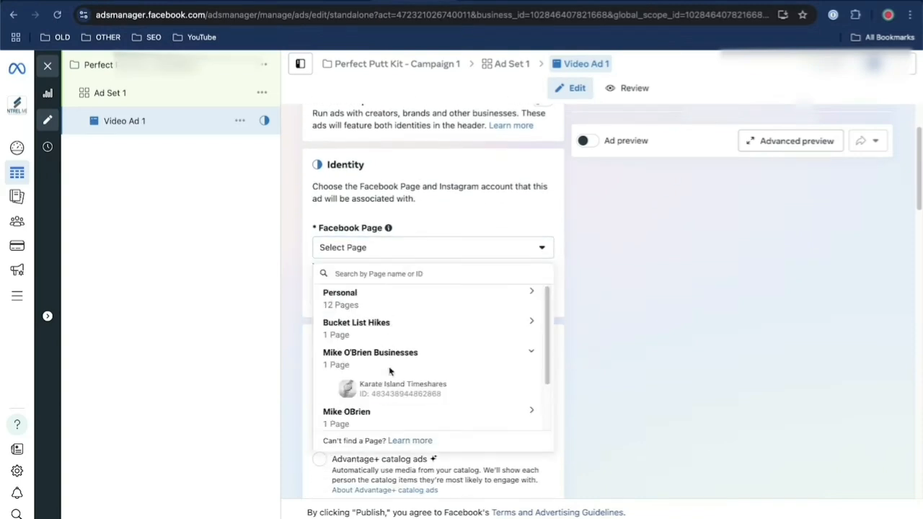
{"action": "left_click", "coordinate": [398, 389]}
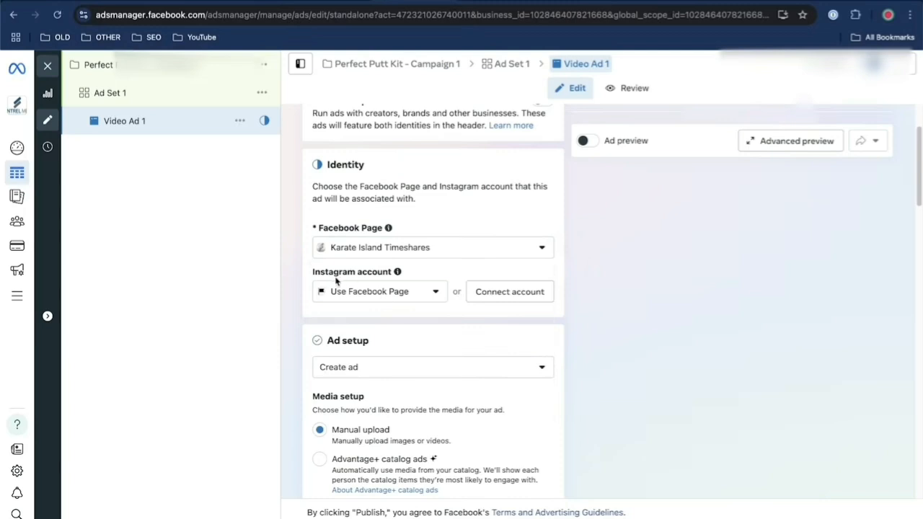
{"action": "left_click", "coordinate": [407, 297]}
{"action": "left_click", "coordinate": [429, 289]}
Keep Manual upload as the ad's media setup and set its format to Flexible
{"action": "scroll", "coordinate": [415, 371], "scroll_direction": "down", "scroll_amount": 3}
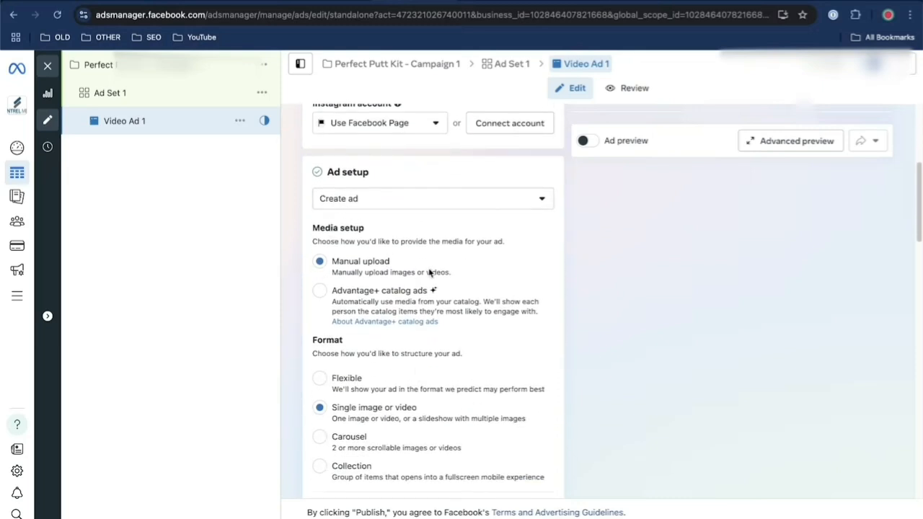
{"action": "left_click_drag", "start_coordinate": [430, 272], "coordinate": [326, 263]}
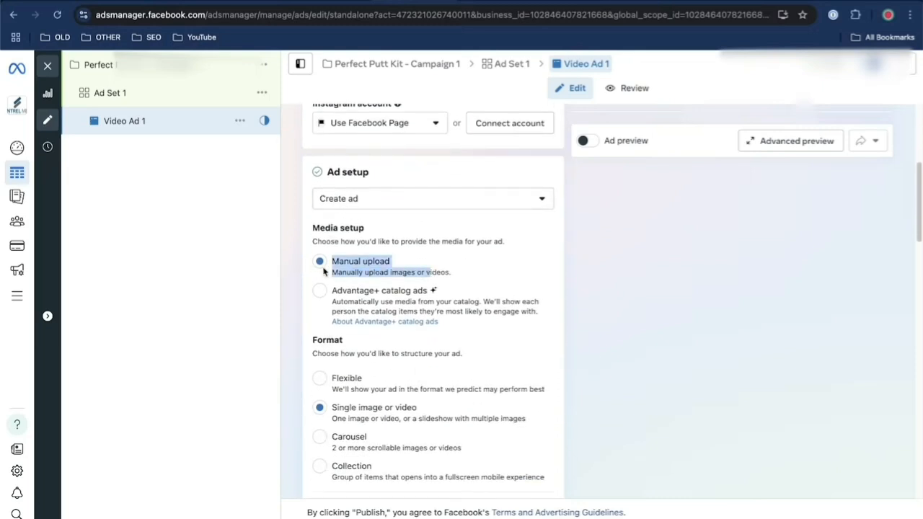
{"action": "left_click", "coordinate": [402, 261]}
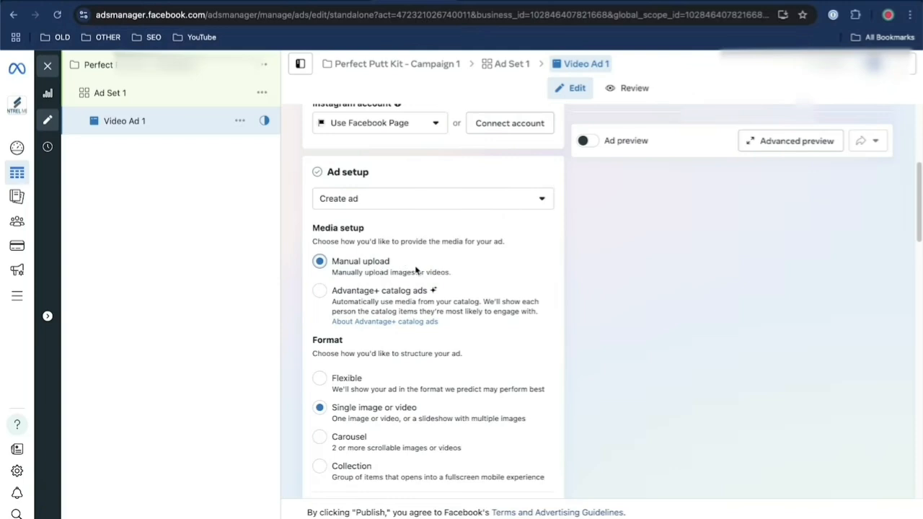
{"action": "scroll", "coordinate": [502, 287], "scroll_direction": "down", "scroll_amount": 3}
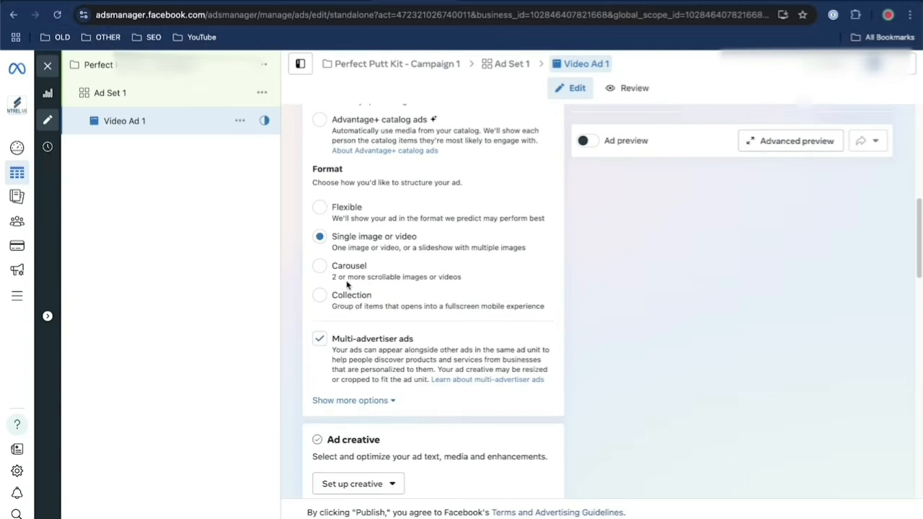
{"action": "left_click_drag", "start_coordinate": [348, 286], "coordinate": [435, 283]}
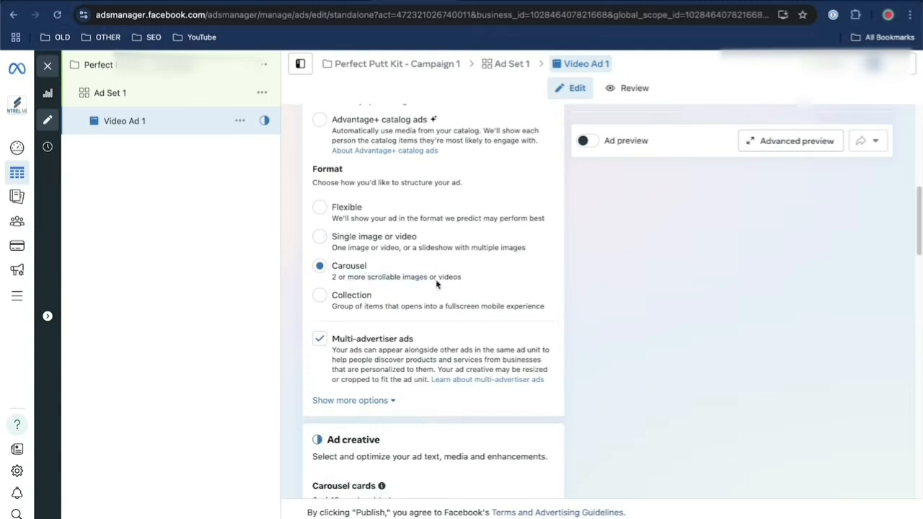
{"action": "left_click", "coordinate": [318, 209]}
Upload the video TikTokAd1_Mapsodo.mov and add it as the ad creative's media
{"action": "scroll", "coordinate": [332, 357], "scroll_direction": "down", "scroll_amount": 3}
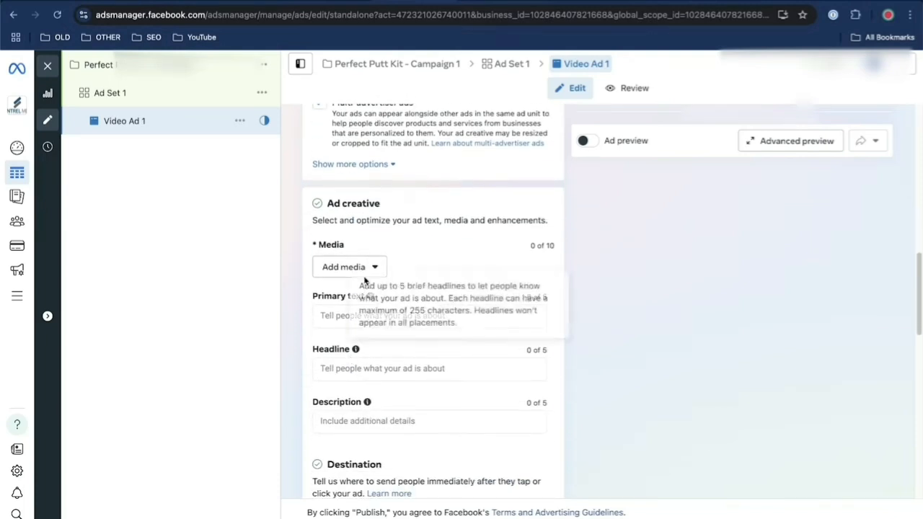
{"action": "left_click", "coordinate": [355, 268]}
{"action": "left_click", "coordinate": [350, 323]}
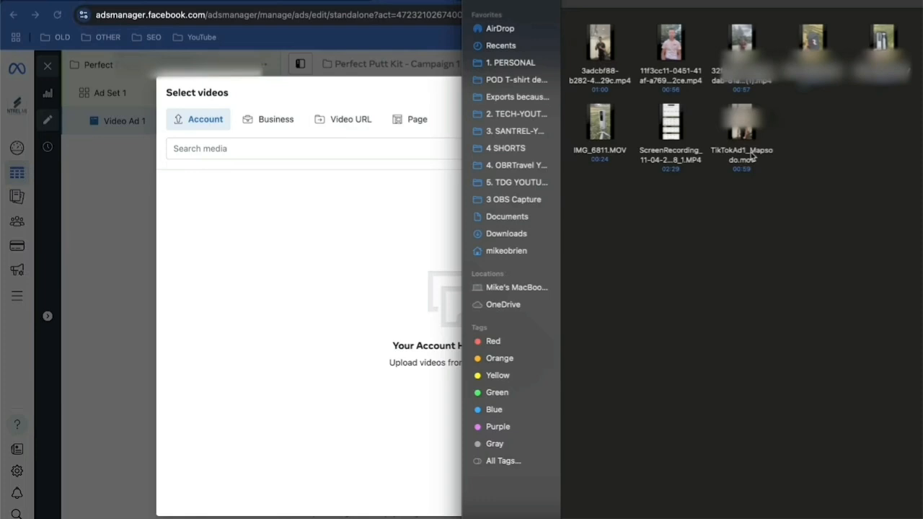
{"action": "left_click_drag", "start_coordinate": [750, 154], "coordinate": [363, 342]}
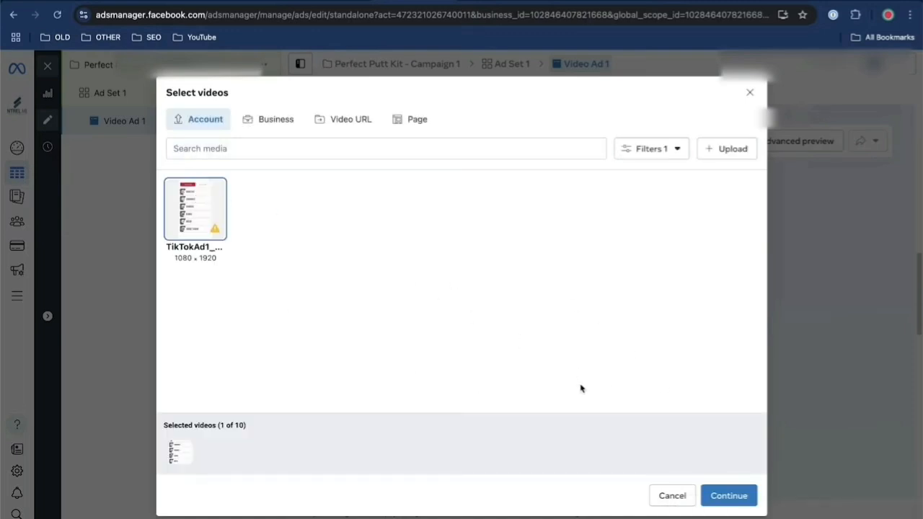
{"action": "left_click", "coordinate": [744, 496]}
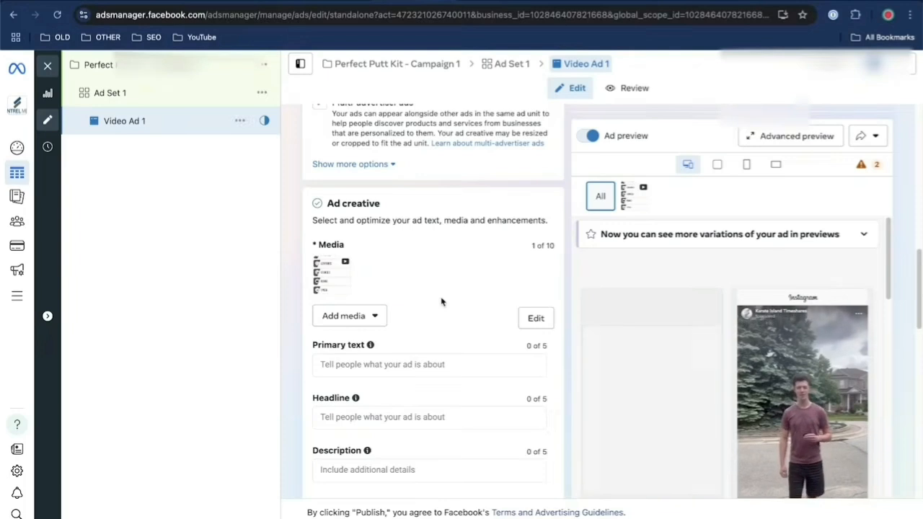
Set the ad's primary text and headline to "Fix Your Golf Game Today" and enter "home" in the description
{"action": "scroll", "coordinate": [441, 302], "scroll_direction": "down", "scroll_amount": 2}
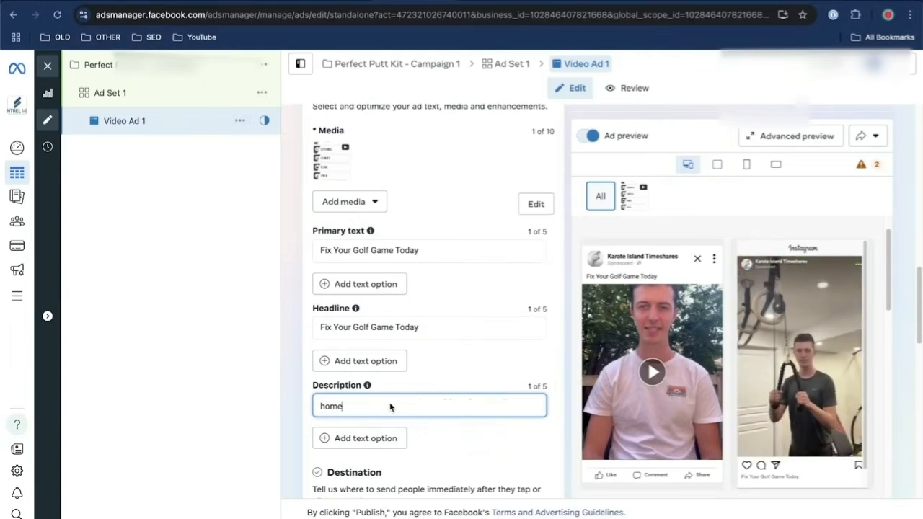
{"action": "scroll", "coordinate": [457, 346], "scroll_direction": "down", "scroll_amount": 3}
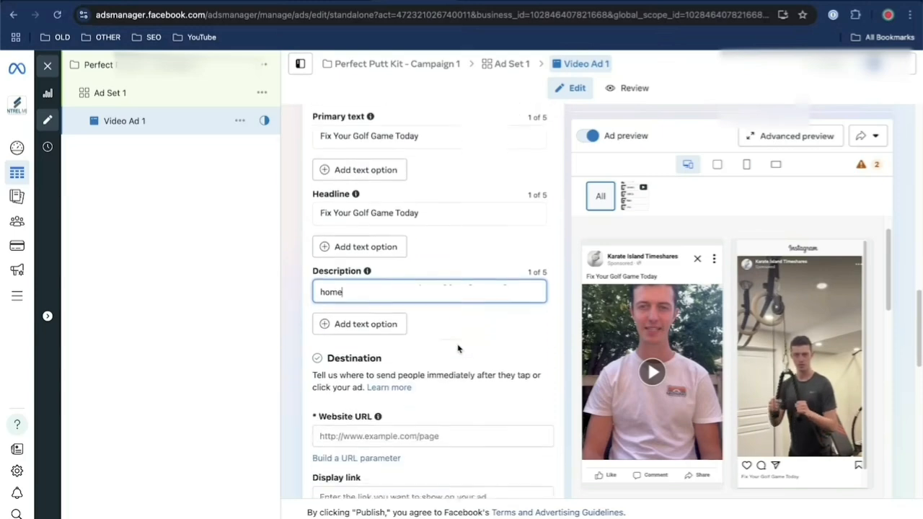
{"action": "scroll", "coordinate": [457, 346], "scroll_direction": "down", "scroll_amount": 1}
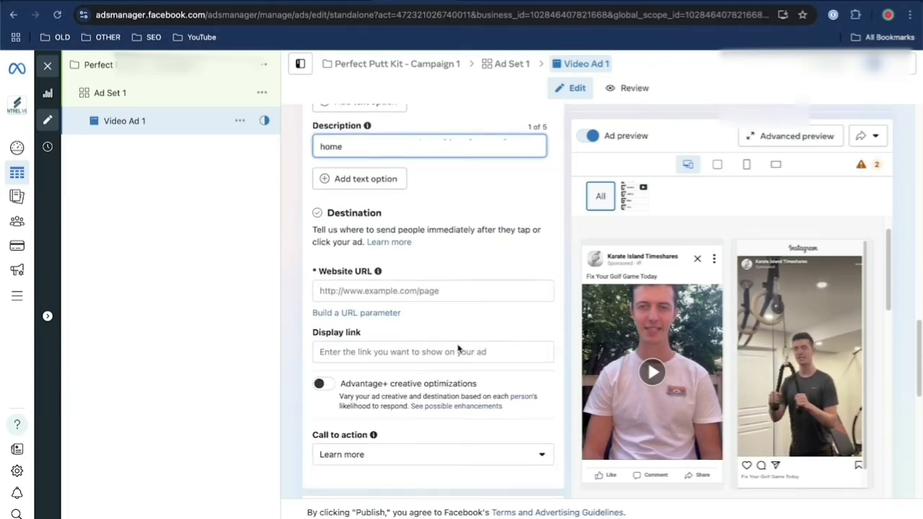
Switch to the Shopify admin and copy the product URL from the Golf Ball Alignment Kit's search engine listing
{"action": "left_click", "coordinate": [417, 292]}
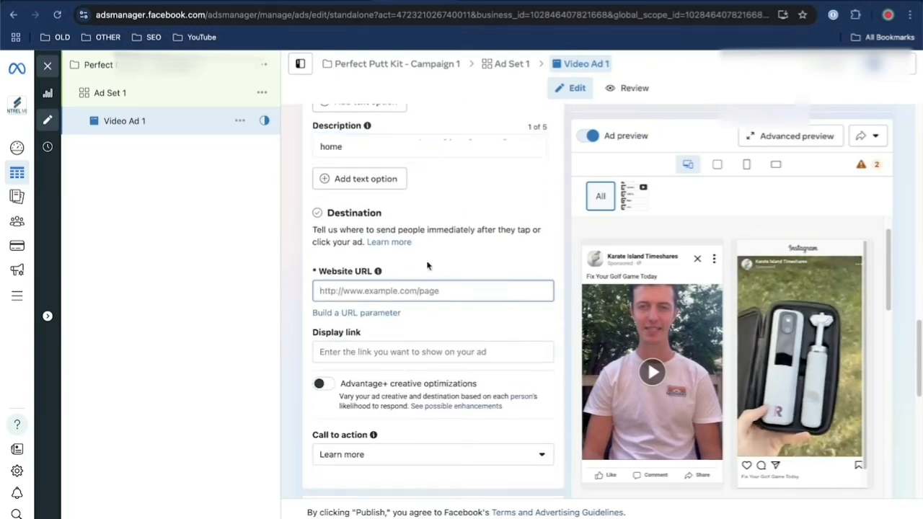
{"action": "left_click", "coordinate": [578, 1]}
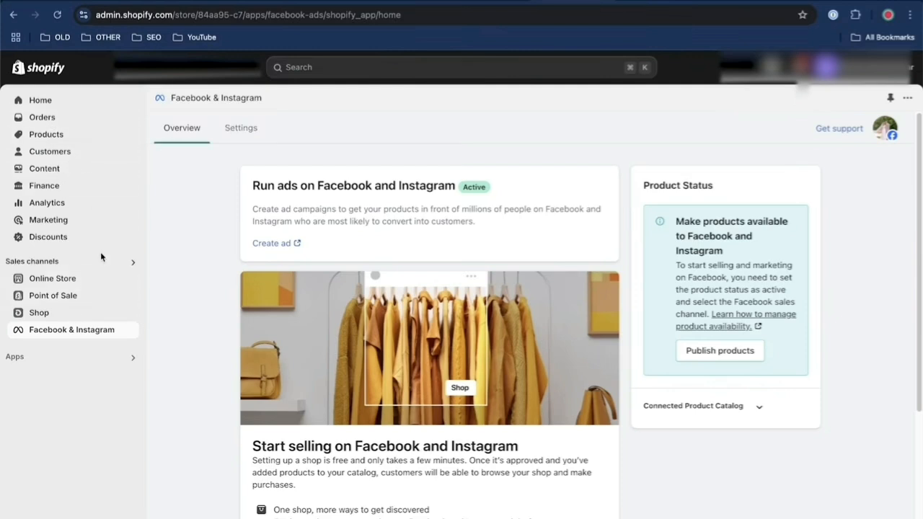
{"action": "left_click", "coordinate": [65, 135]}
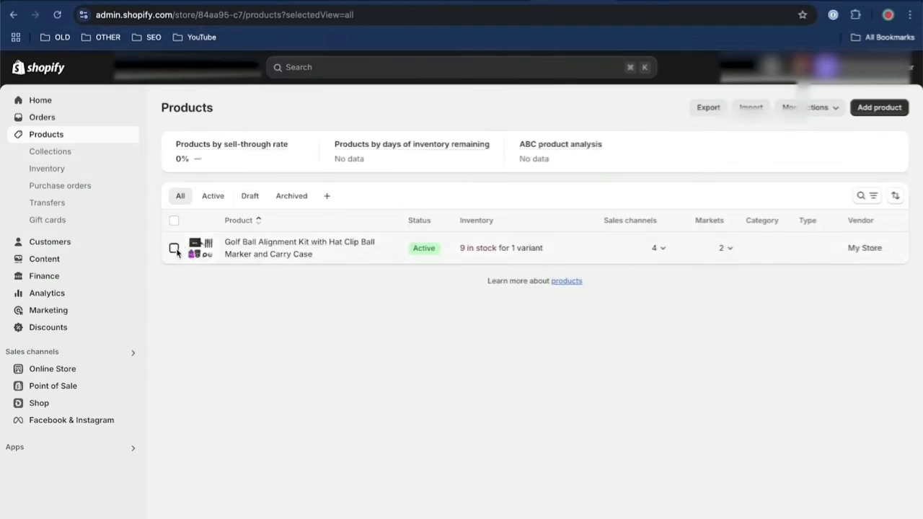
{"action": "left_click", "coordinate": [174, 249]}
{"action": "left_click", "coordinate": [286, 247]}
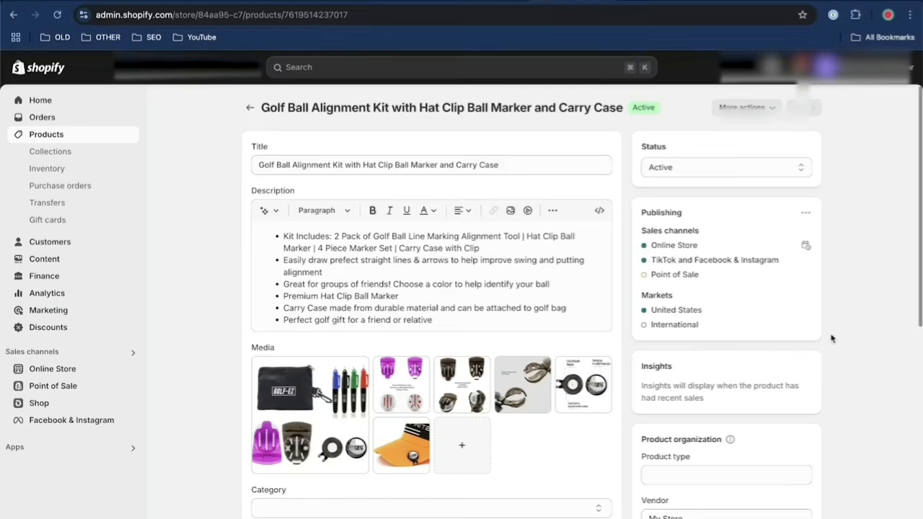
{"action": "scroll", "coordinate": [831, 338], "scroll_direction": "down", "scroll_amount": 10}
{"action": "left_click_drag", "start_coordinate": [462, 432], "coordinate": [229, 423]}
{"action": "key", "text": "ctrl+c"}
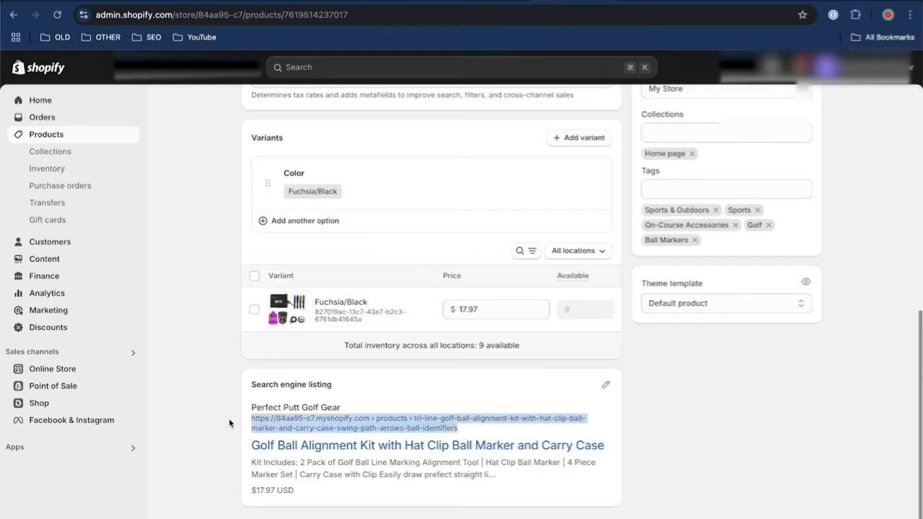
{"action": "key", "text": "ctrl+t"}
{"action": "key", "text": "ctrl+v"}
{"action": "key", "text": "Return"}
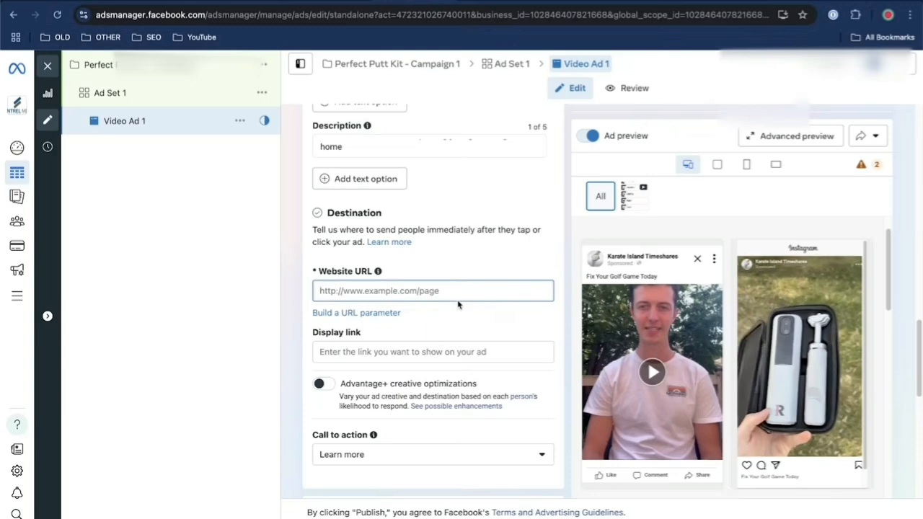
{"action": "key", "text": "ctrl+v"}
{"action": "left_click", "coordinate": [413, 353]}
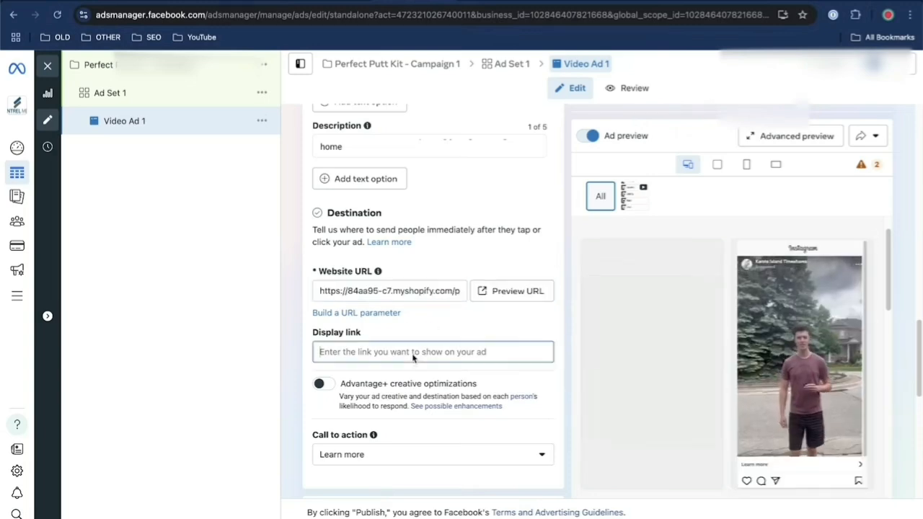
{"action": "type", "text": "Order Now"}
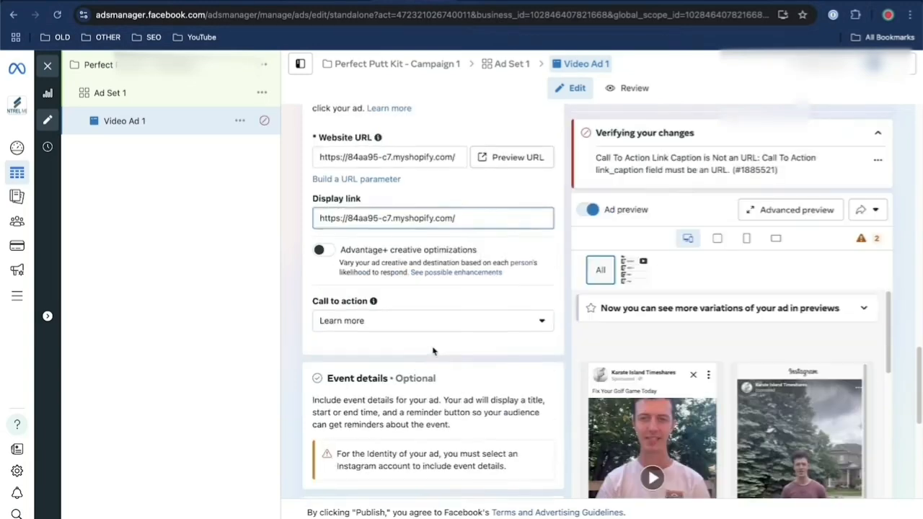
Set the ad's call to action to Order now and check the Tracking section
{"action": "left_click", "coordinate": [404, 321]}
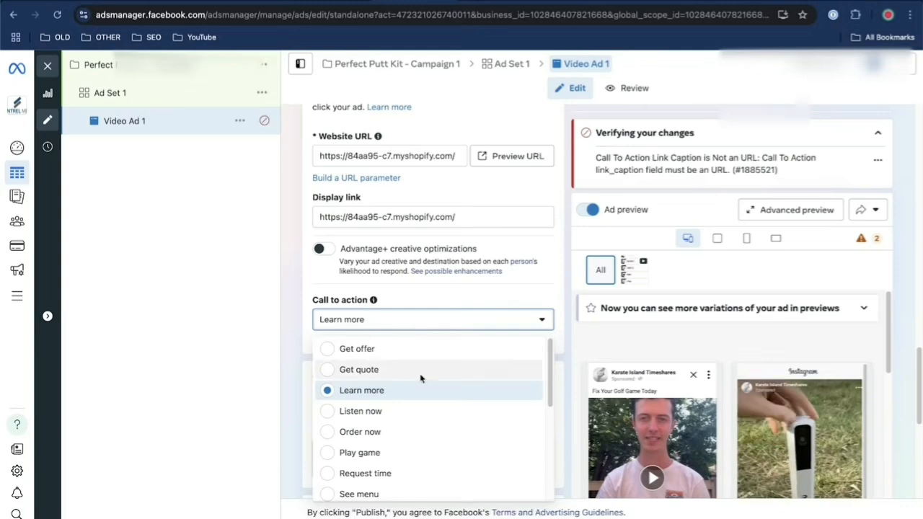
{"action": "scroll", "coordinate": [425, 382], "scroll_direction": "down", "scroll_amount": 1}
{"action": "left_click", "coordinate": [396, 392]}
{"action": "scroll", "coordinate": [461, 356], "scroll_direction": "down", "scroll_amount": 5}
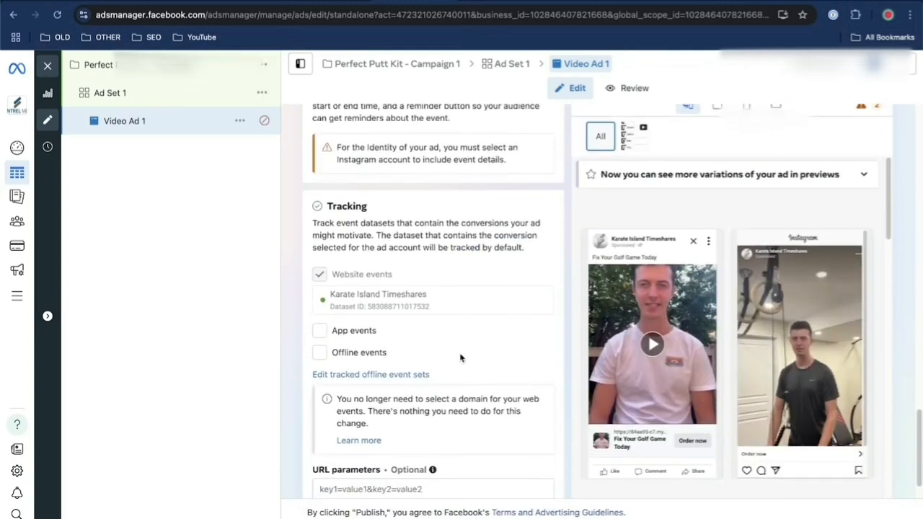
{"action": "scroll", "coordinate": [461, 357], "scroll_direction": "down", "scroll_amount": 1}
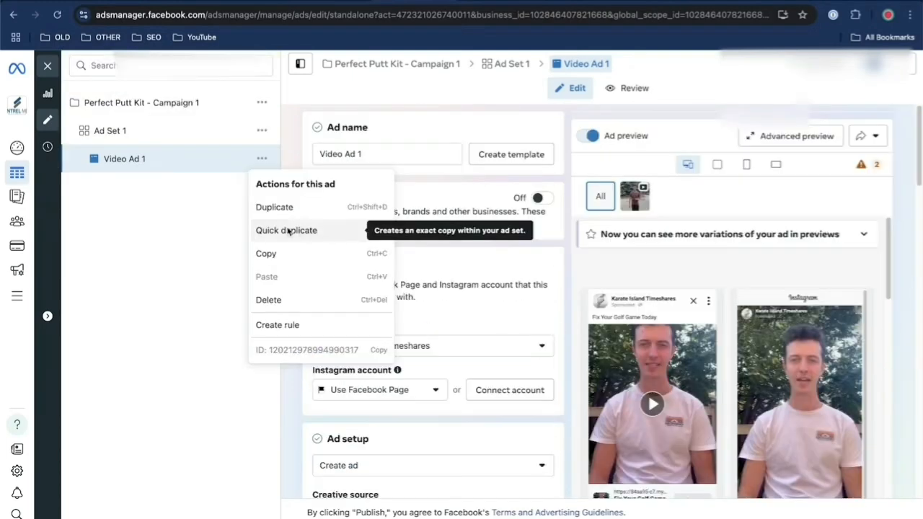
Make a quick duplicate of Video Ad 1 within Ad Set 1
{"action": "left_click", "coordinate": [166, 232]}
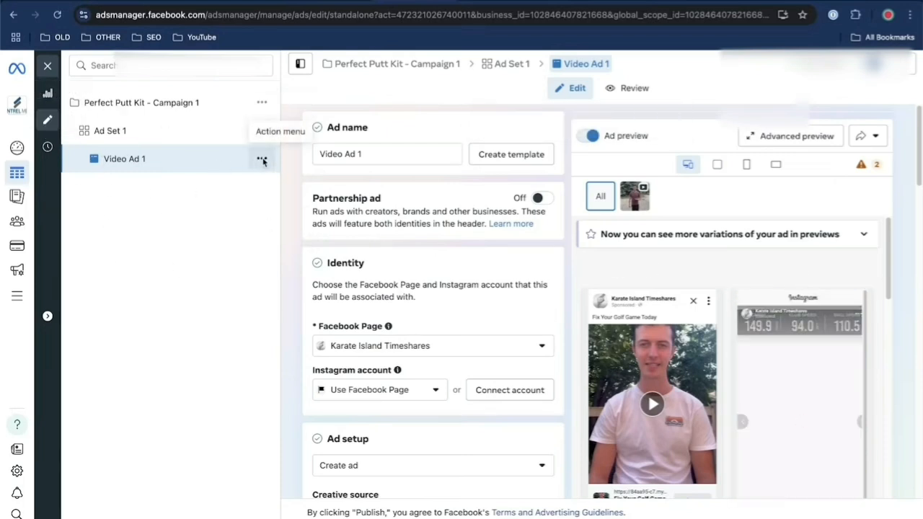
{"action": "left_click", "coordinate": [261, 160]}
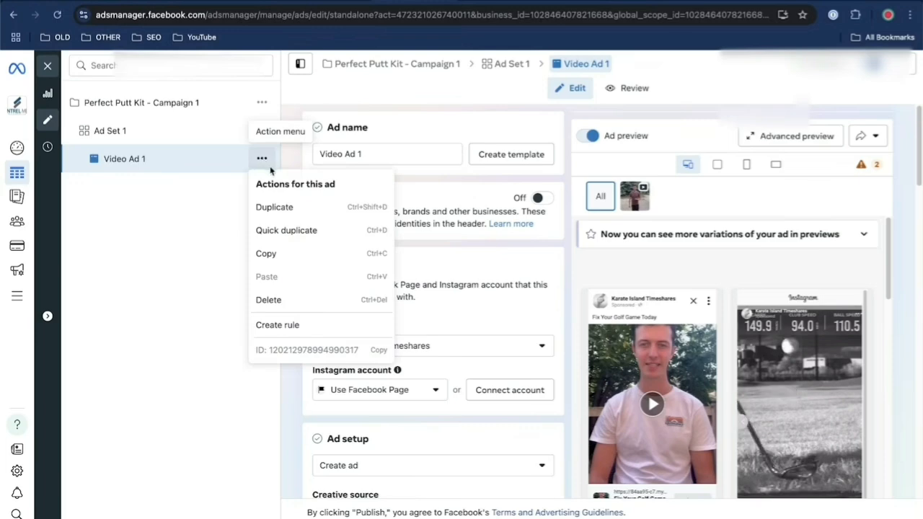
{"action": "left_click", "coordinate": [278, 230]}
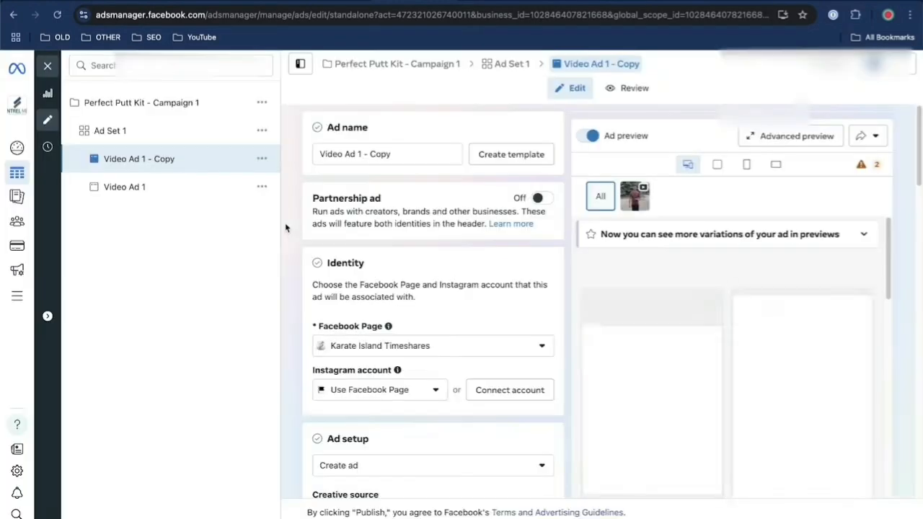
Rename the duplicated ad as Video Ad 2
{"action": "left_click", "coordinate": [396, 160]}
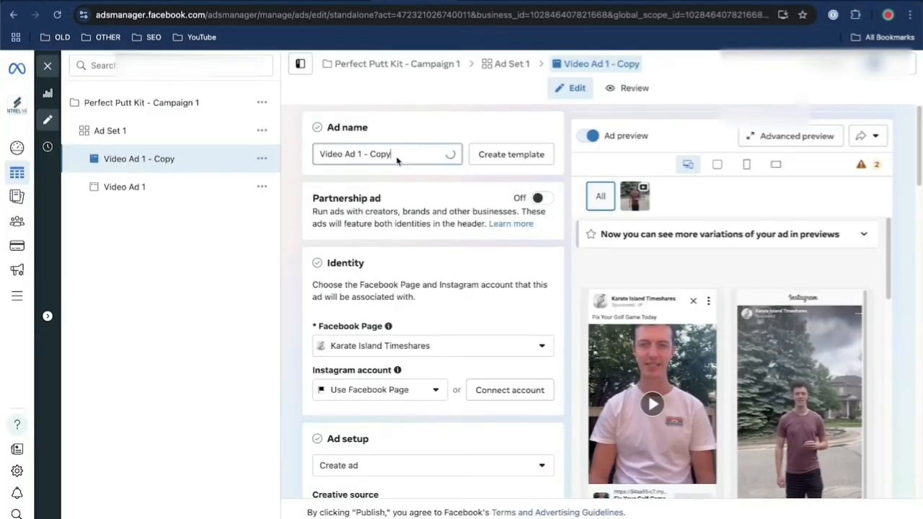
{"action": "left_click_drag", "start_coordinate": [396, 160], "coordinate": [361, 154]}
{"action": "type", "text": "2"}
{"action": "key", "text": "BackSpace"}
{"action": "key", "text": "BackSpace"}
{"action": "key", "text": "BackSpace"}
{"action": "key", "text": "BackSpace"}
{"action": "key", "text": "BackSpace"}
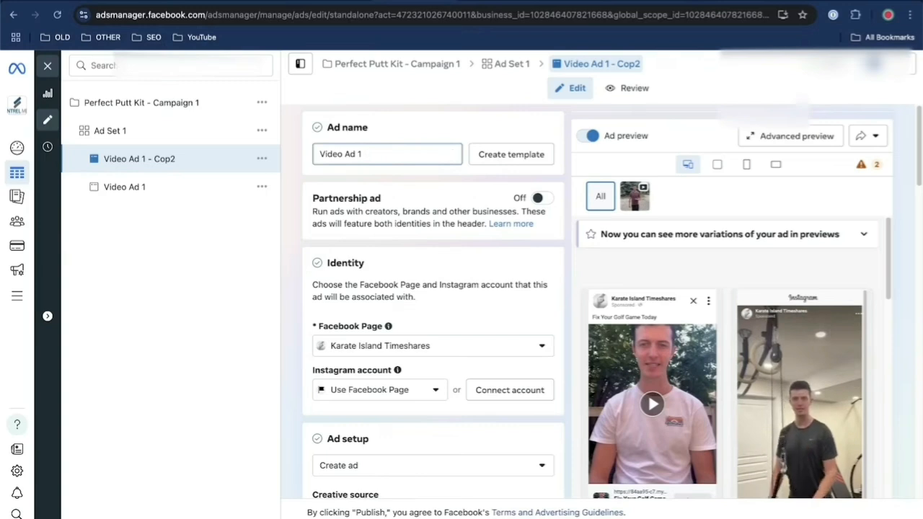
Change Video Ad 2's primary text to "Everyone wants to know how I got so good at golf", publish the ad and close the editor
{"action": "scroll", "coordinate": [461, 260], "scroll_direction": "down", "scroll_amount": 4}
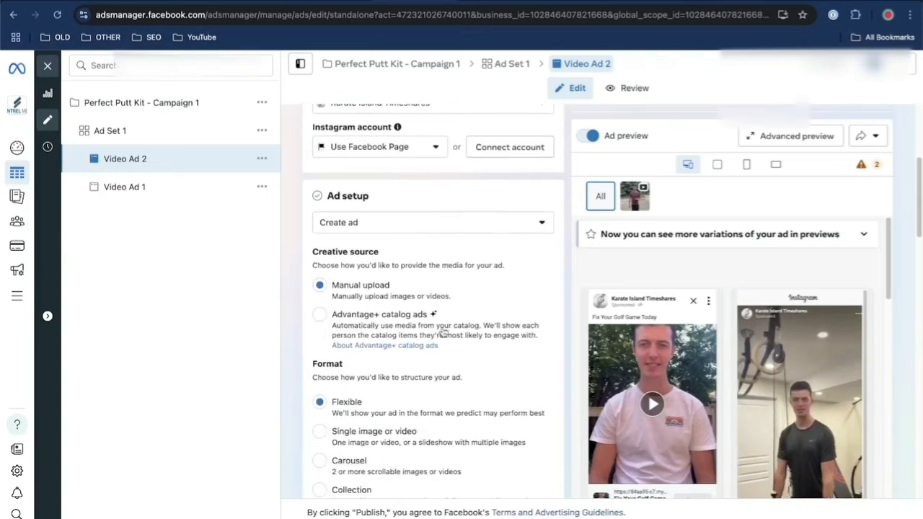
{"action": "scroll", "coordinate": [433, 249], "scroll_direction": "down", "scroll_amount": 2}
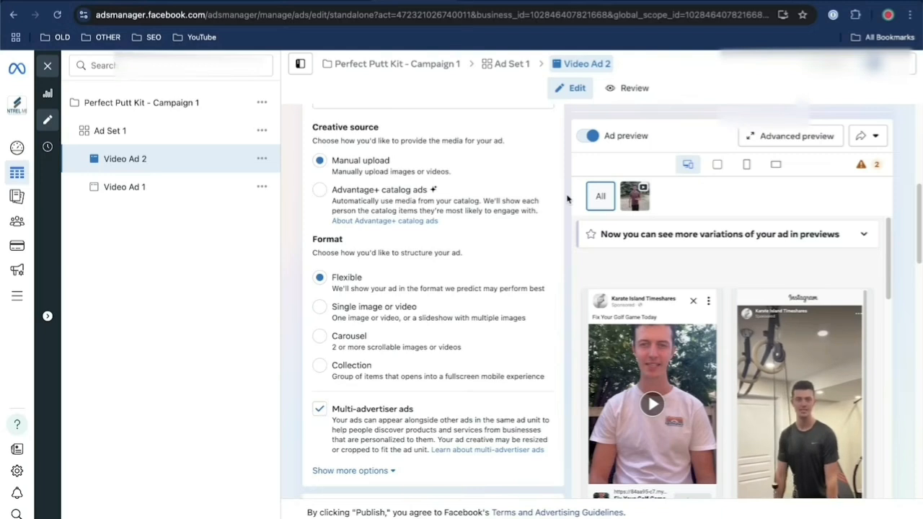
{"action": "scroll", "coordinate": [769, 333], "scroll_direction": "down", "scroll_amount": 2}
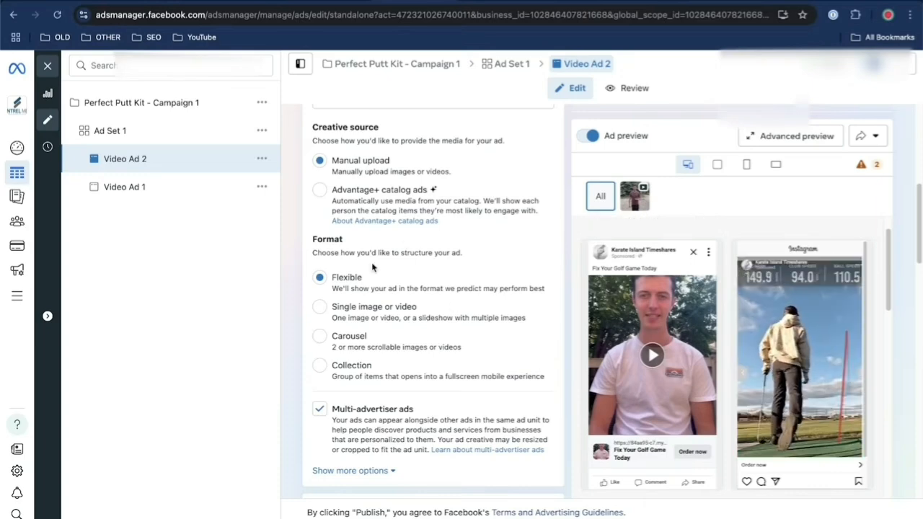
{"action": "scroll", "coordinate": [371, 268], "scroll_direction": "down", "scroll_amount": 6}
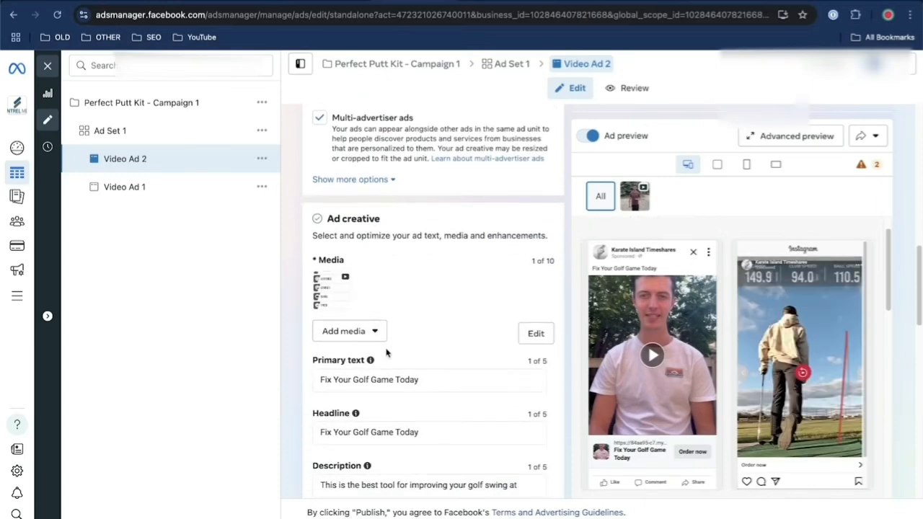
{"action": "scroll", "coordinate": [435, 264], "scroll_direction": "down", "scroll_amount": 10}
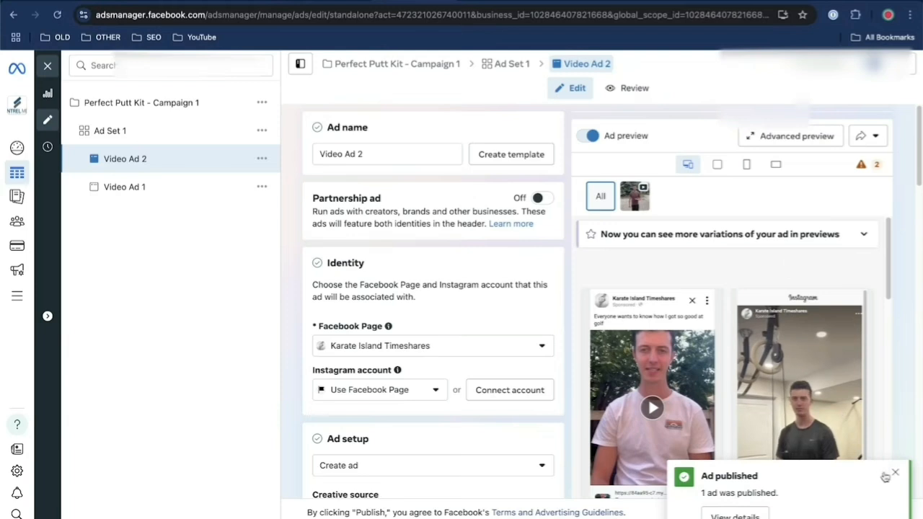
{"action": "left_click", "coordinate": [48, 66]}
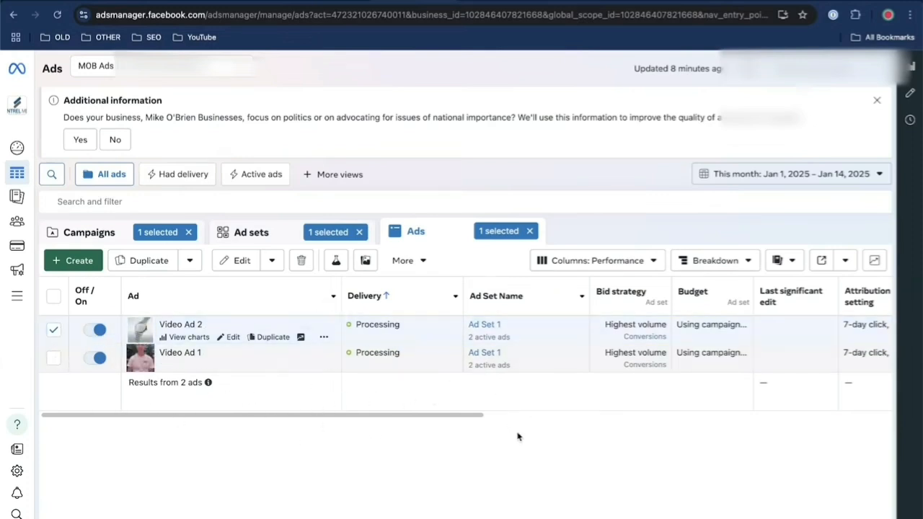
Open the untitled pivot table report in Ads Reporting and show the metrics available for customizing it
{"action": "mouse_move", "coordinate": [19, 181]}
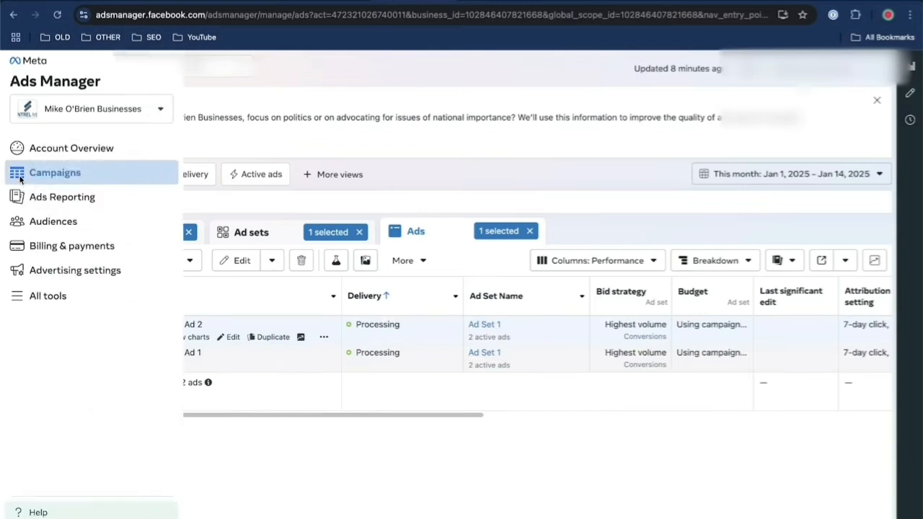
{"action": "left_click", "coordinate": [83, 205]}
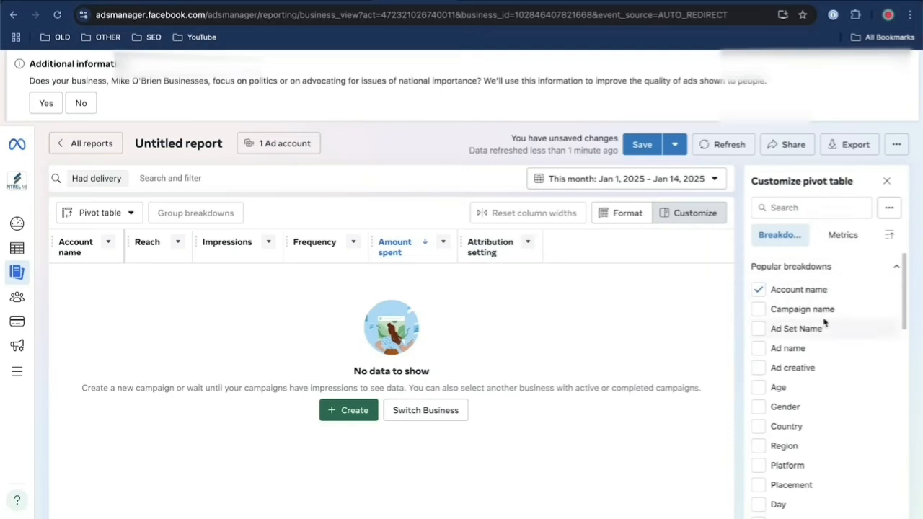
{"action": "scroll", "coordinate": [823, 320], "scroll_direction": "down", "scroll_amount": 5}
{"action": "left_click", "coordinate": [829, 245]}
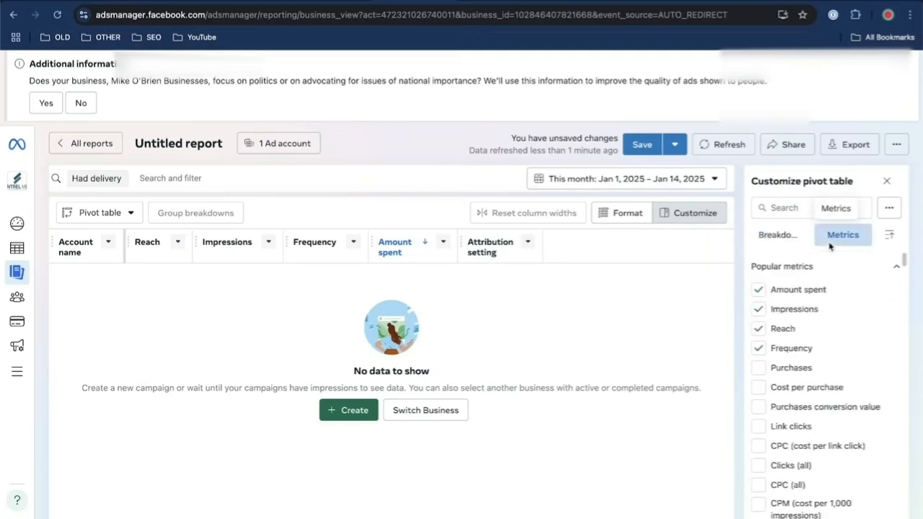
Add the metrics CPC (cost per link click), CPC (all) and Video plays at 75% to the report
{"action": "scroll", "coordinate": [824, 361], "scroll_direction": "down", "scroll_amount": 2}
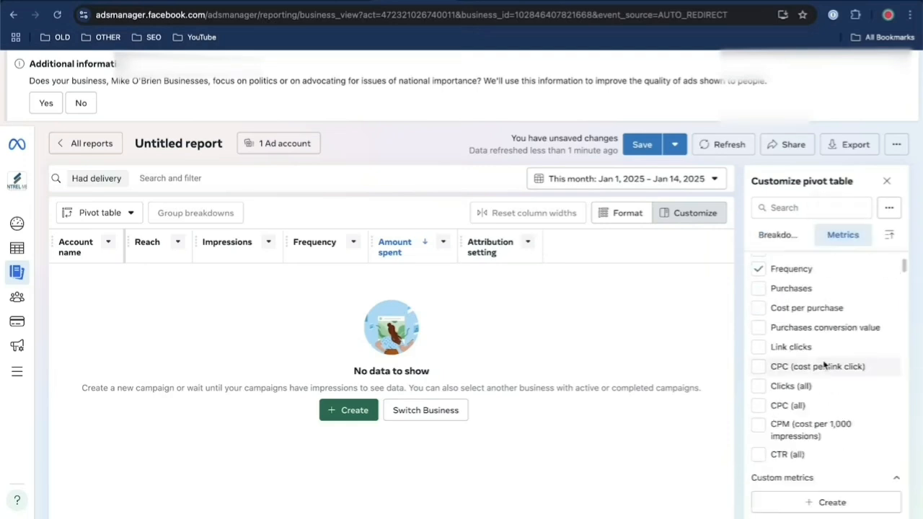
{"action": "left_click", "coordinate": [759, 369]}
{"action": "left_click", "coordinate": [758, 389]}
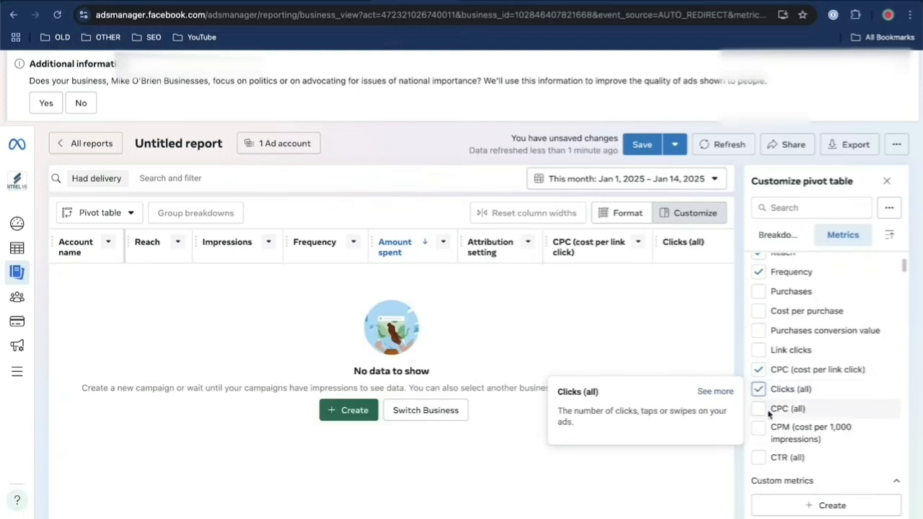
{"action": "left_click", "coordinate": [758, 389]}
{"action": "left_click", "coordinate": [758, 408]}
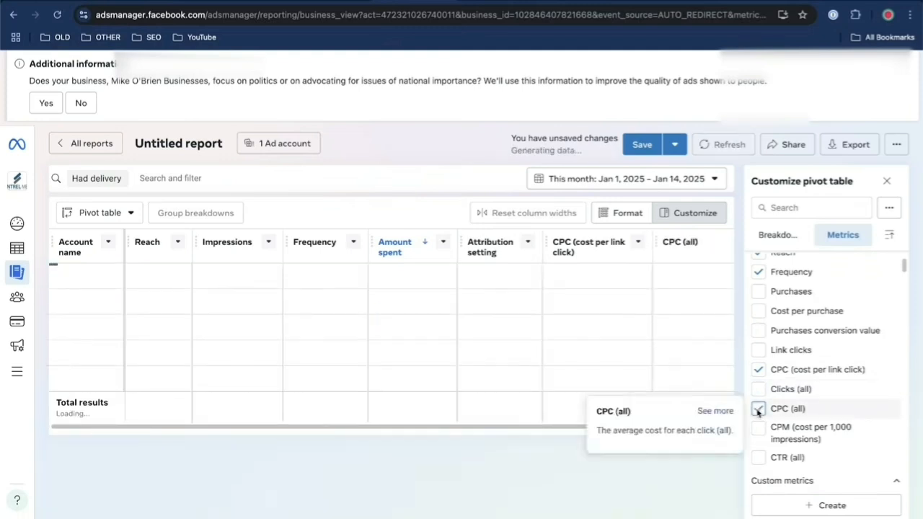
{"action": "scroll", "coordinate": [793, 404], "scroll_direction": "down", "scroll_amount": 5}
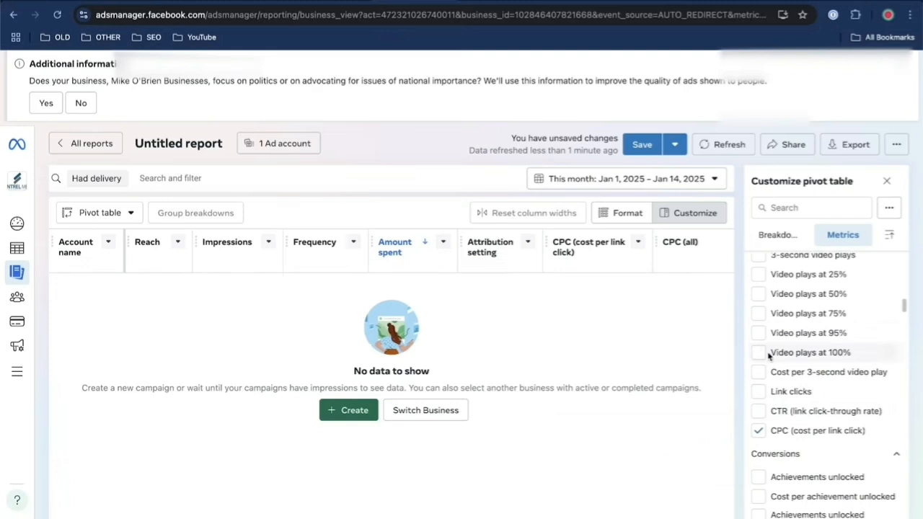
{"action": "left_click", "coordinate": [758, 313]}
{"action": "scroll", "coordinate": [813, 347], "scroll_direction": "down", "scroll_amount": 12}
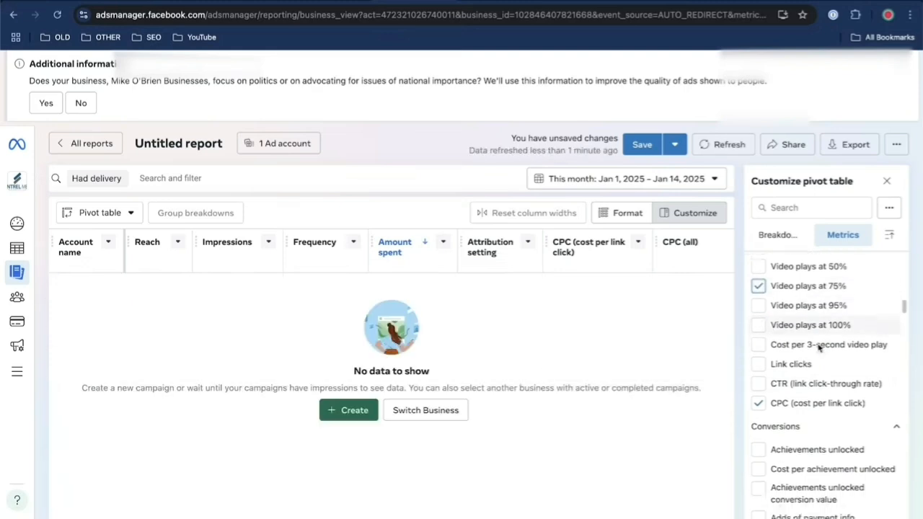
Look through the remaining conversion and settings metrics offered for the pivot table
{"action": "scroll", "coordinate": [766, 350], "scroll_direction": "down", "scroll_amount": 15}
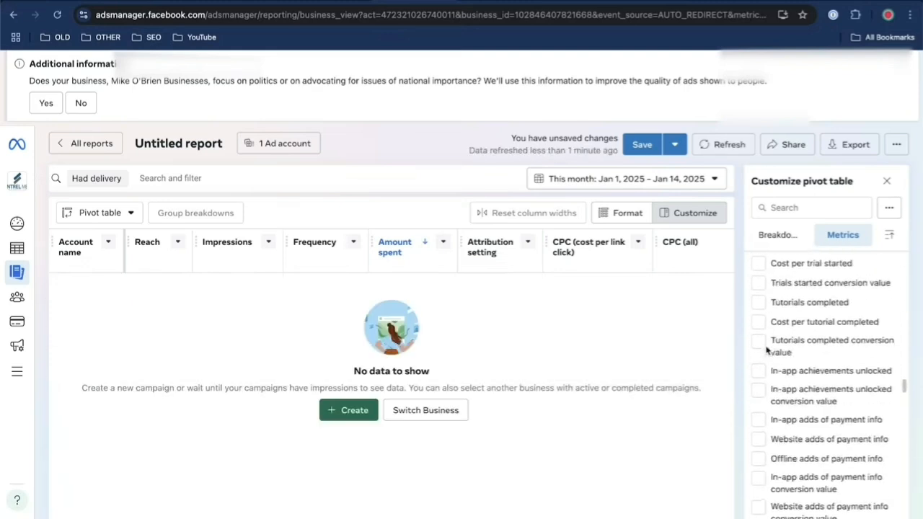
{"action": "scroll", "coordinate": [810, 405], "scroll_direction": "down", "scroll_amount": 1}
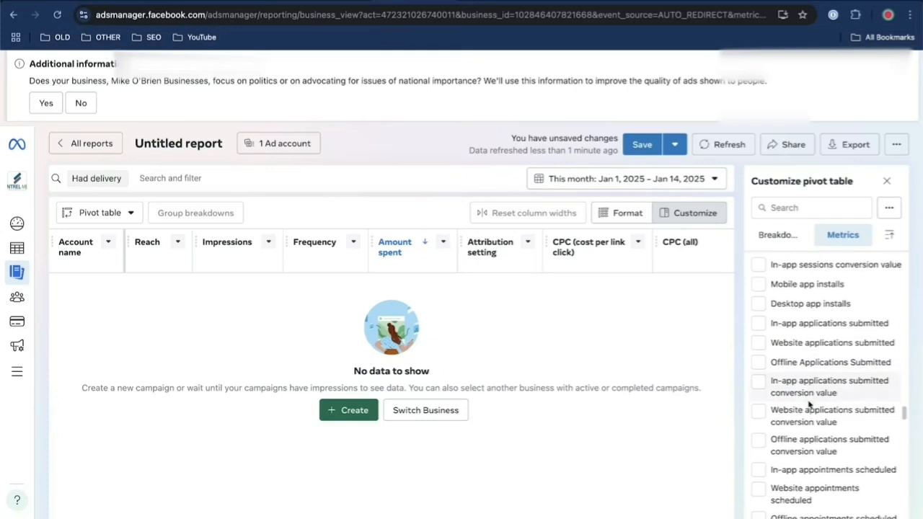
{"action": "mouse_move", "coordinate": [813, 358]}
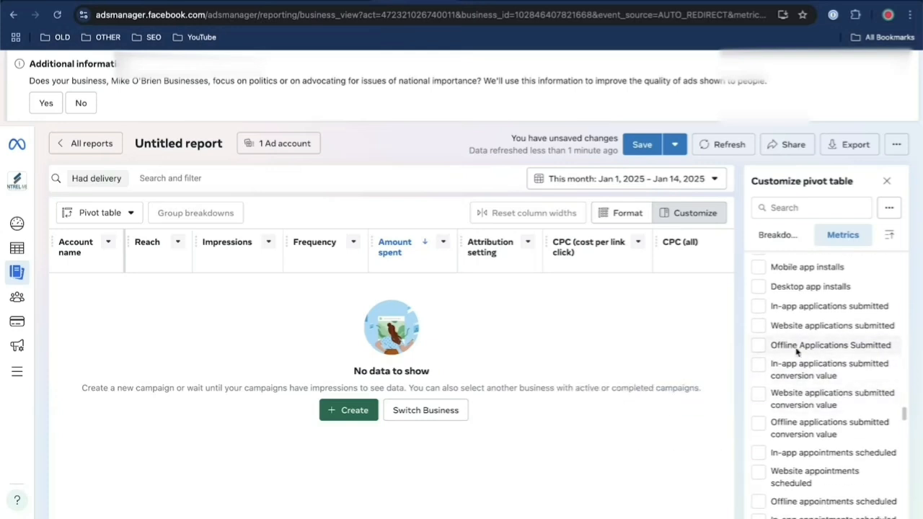
{"action": "scroll", "coordinate": [810, 427], "scroll_direction": "down", "scroll_amount": 5}
{"action": "scroll", "coordinate": [810, 427], "scroll_direction": "down", "scroll_amount": 15}
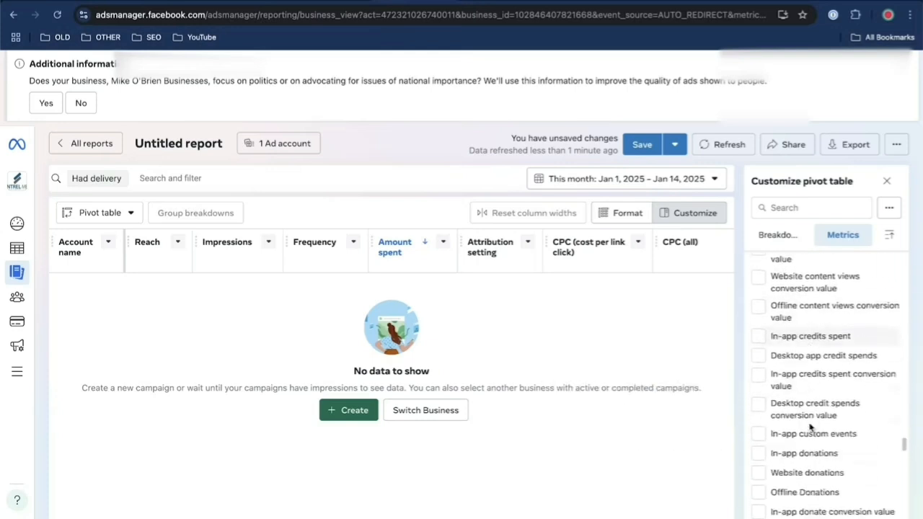
{"action": "scroll", "coordinate": [815, 400], "scroll_direction": "up", "scroll_amount": 4}
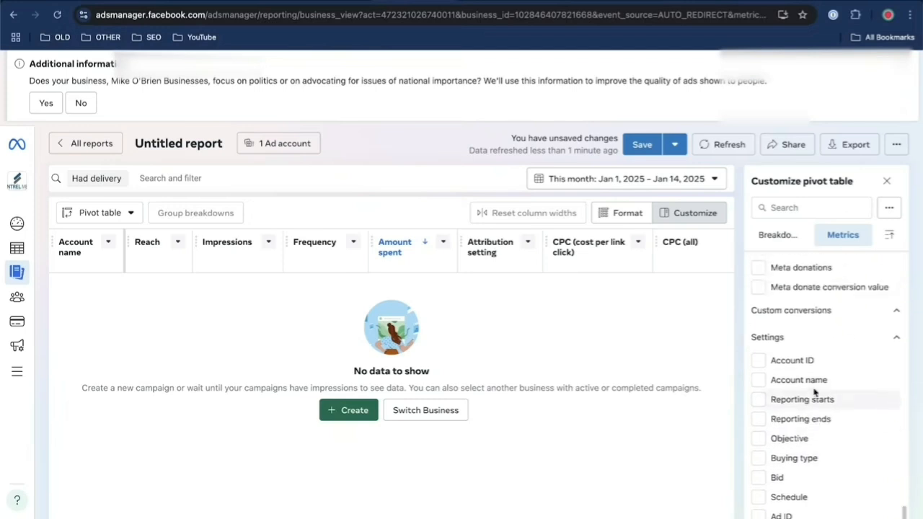
Leave the report for the campaigns overview and show the ads list to check the delivery status of both video ads
{"action": "scroll", "coordinate": [788, 390], "scroll_direction": "down", "scroll_amount": 2}
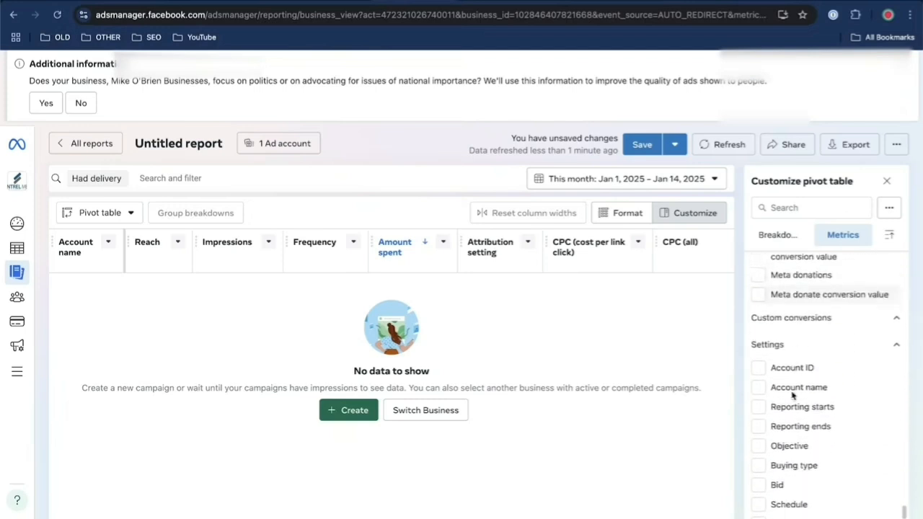
{"action": "scroll", "coordinate": [461, 516], "scroll_direction": "left", "scroll_amount": 3}
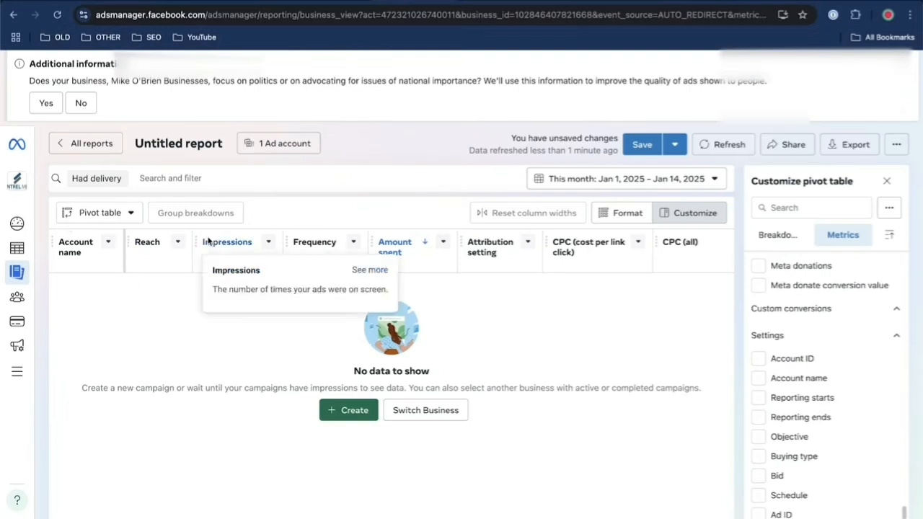
{"action": "mouse_move", "coordinate": [18, 248]}
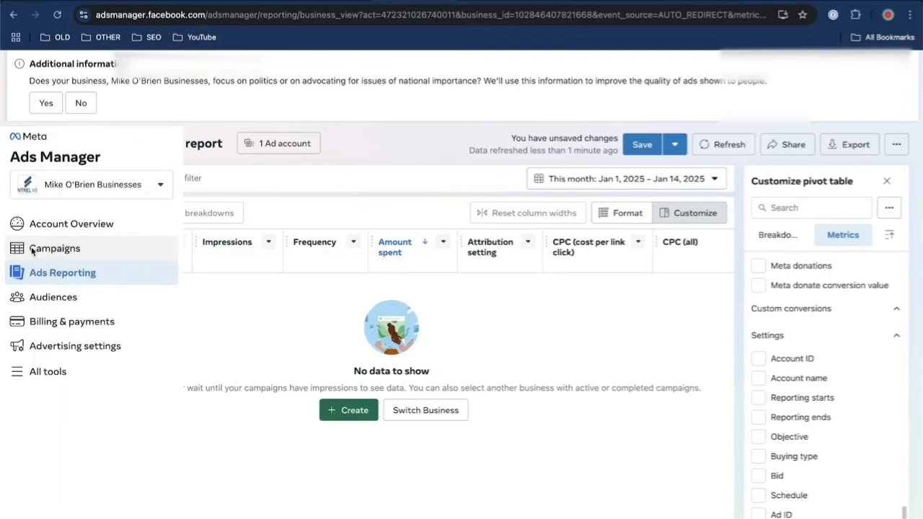
{"action": "left_click", "coordinate": [64, 251]}
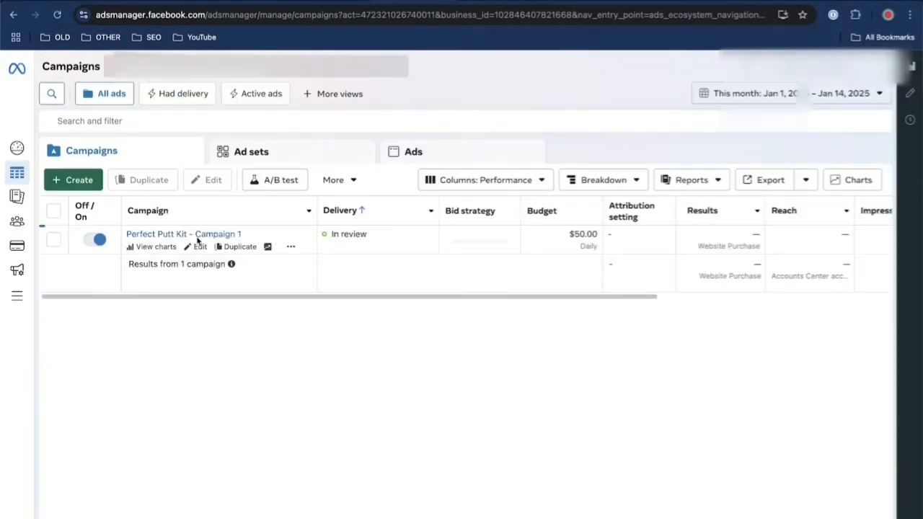
{"action": "left_click", "coordinate": [402, 235]}
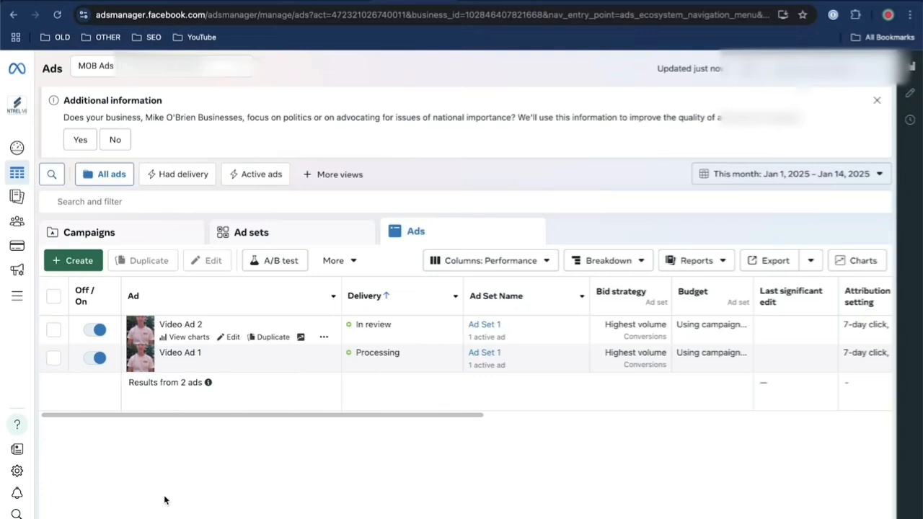
{"action": "mouse_move", "coordinate": [157, 336]}
{"action": "left_click_drag", "start_coordinate": [372, 418], "coordinate": [156, 454]}
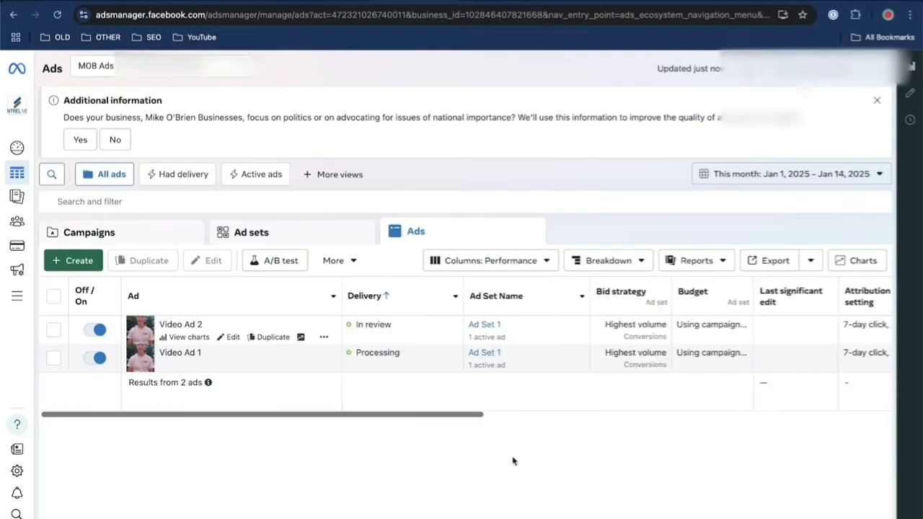